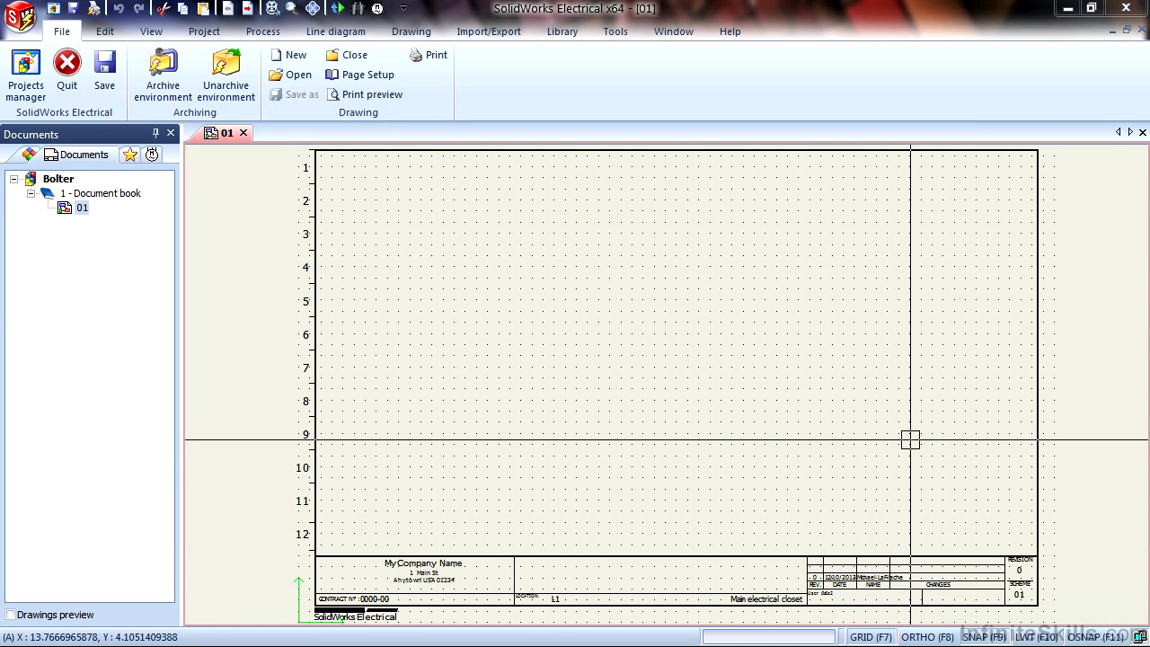
# Display the line diagram commands and review the new document types available from drawing 01.
pyautogui.click(332, 32)
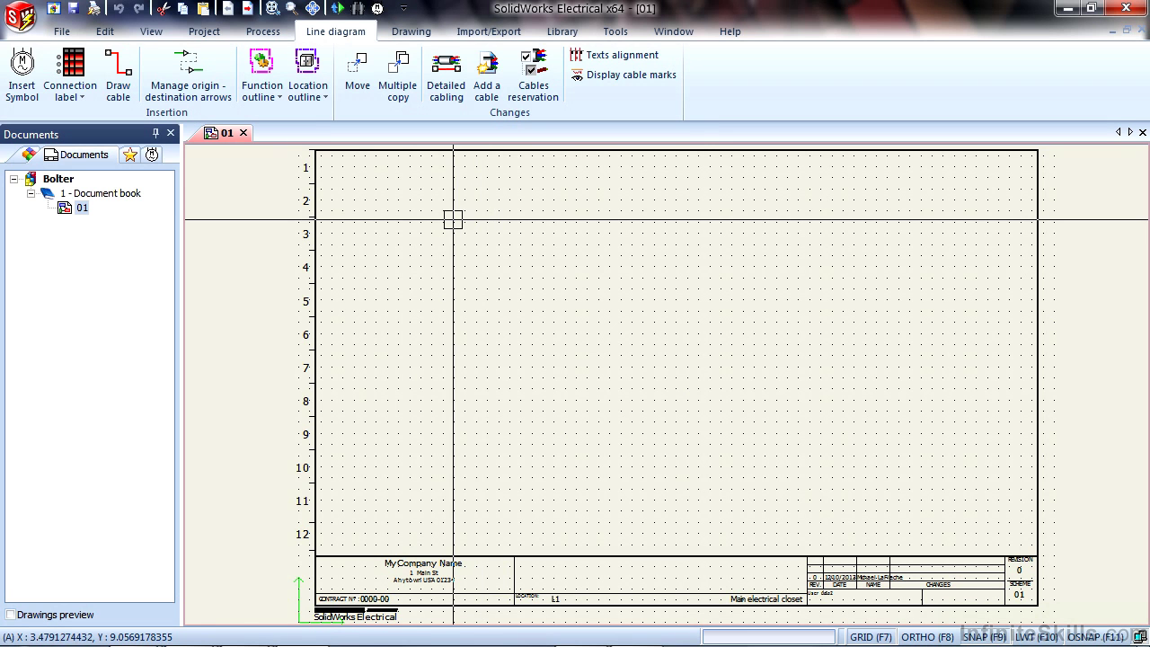
pyautogui.rightClick(81, 207)
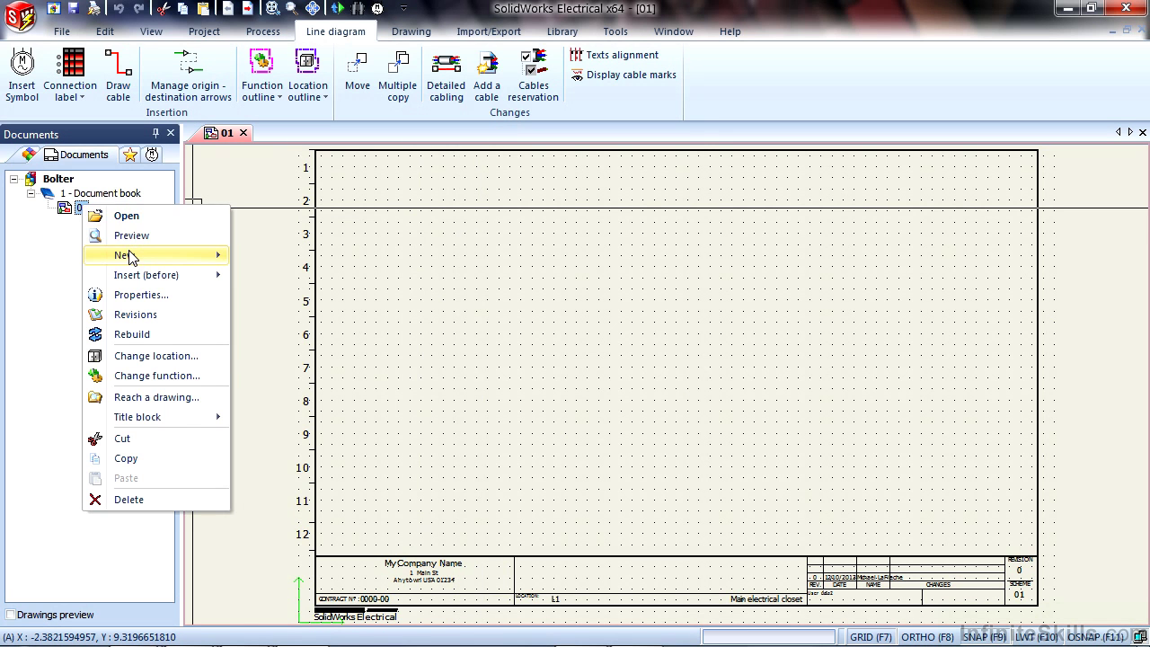
pyautogui.moveTo(123, 256)
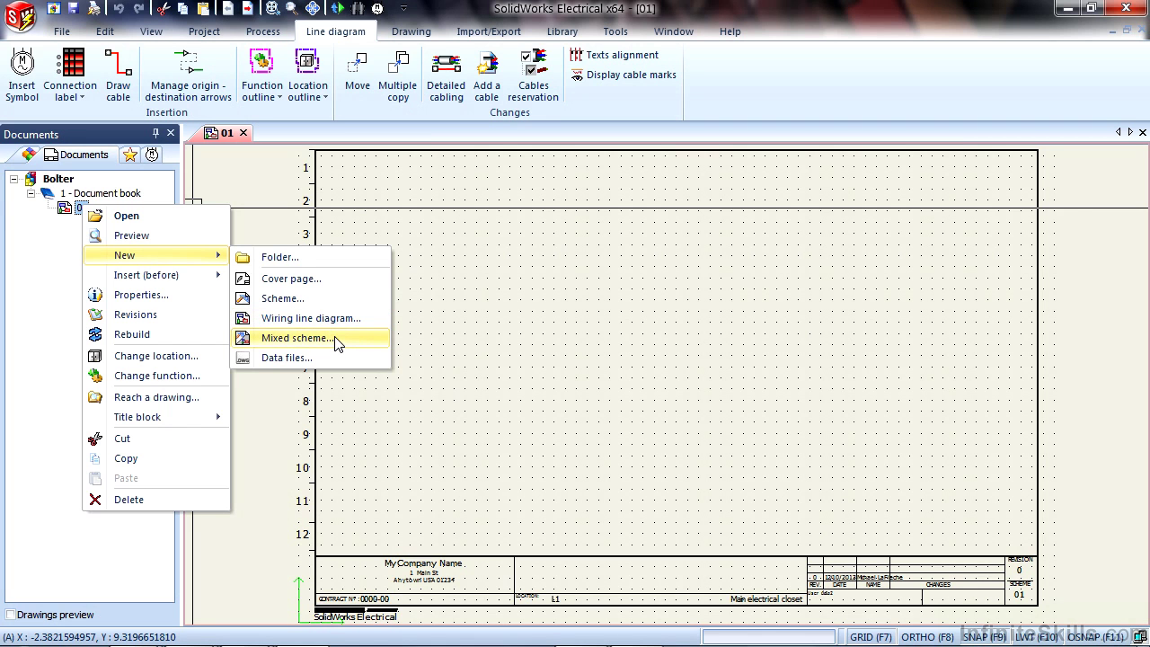
pyautogui.click(462, 300)
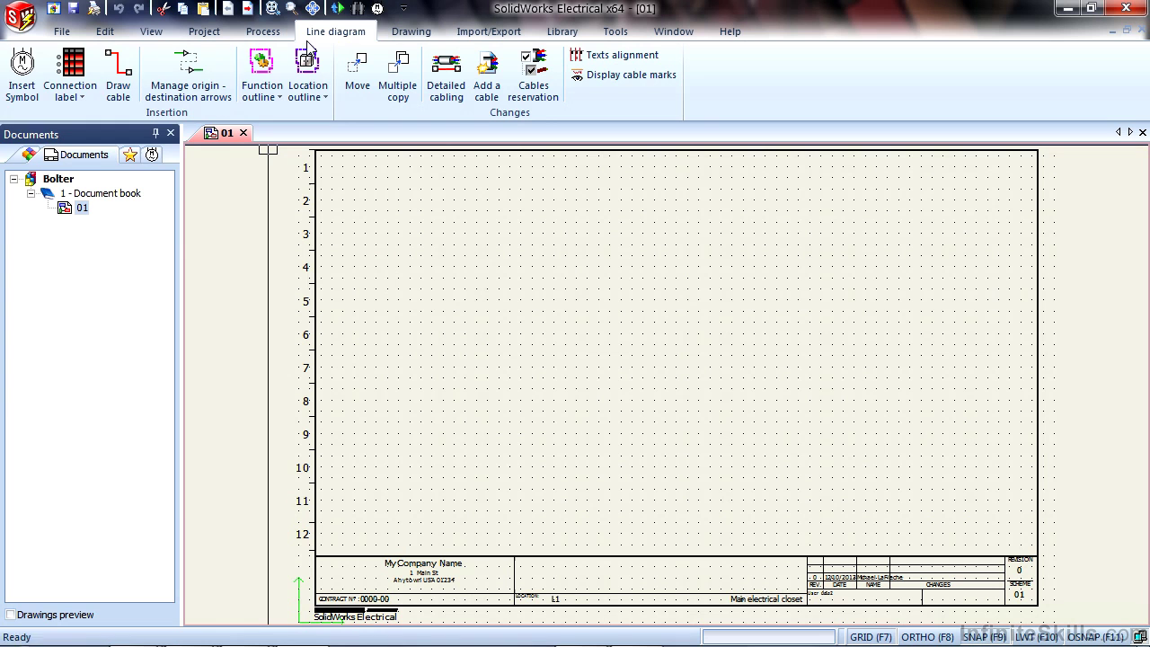
# Start a symbol insertion and open the symbol library, with thumbnail display and English descriptions.
pyautogui.click(22, 87)
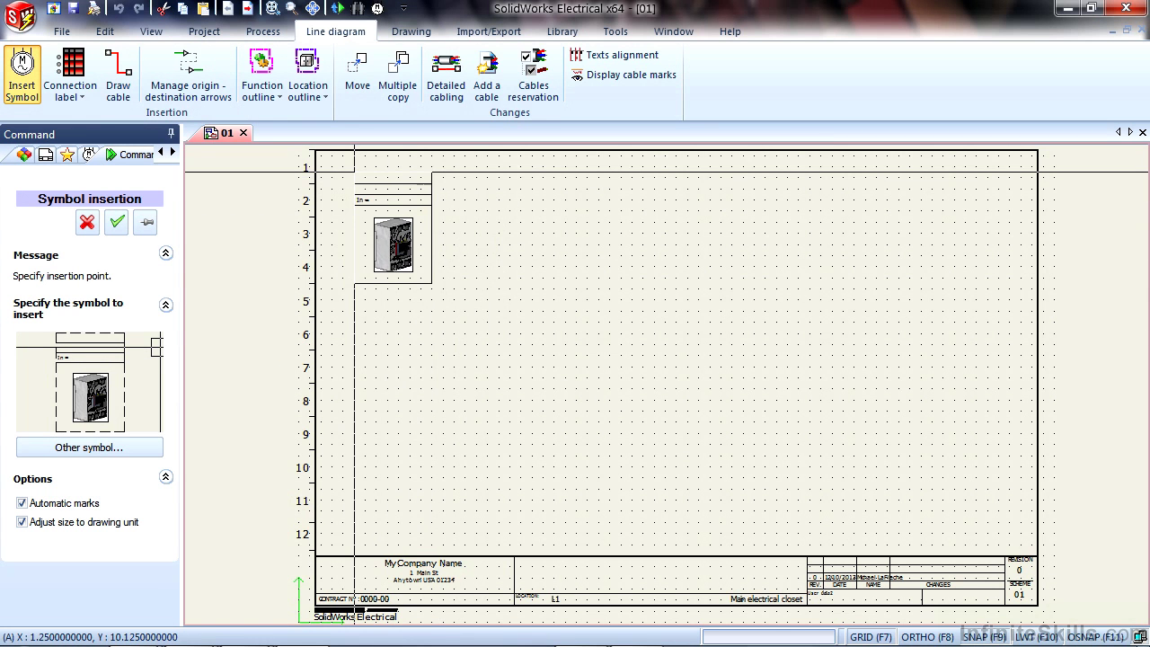
pyautogui.click(90, 447)
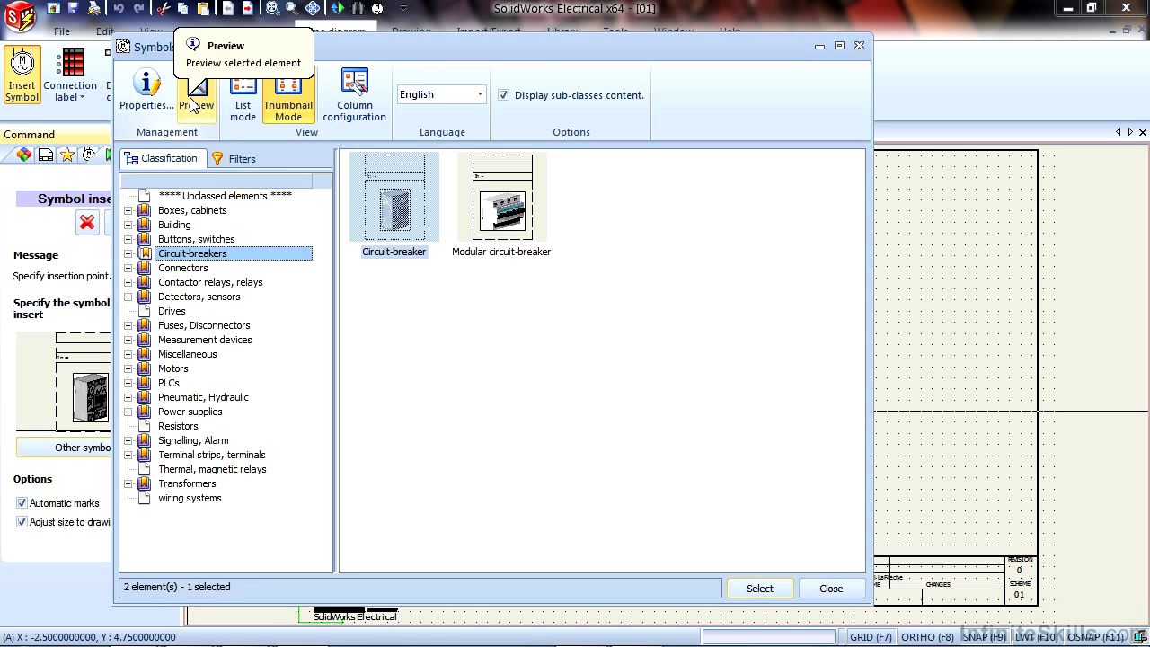
pyautogui.click(247, 102)
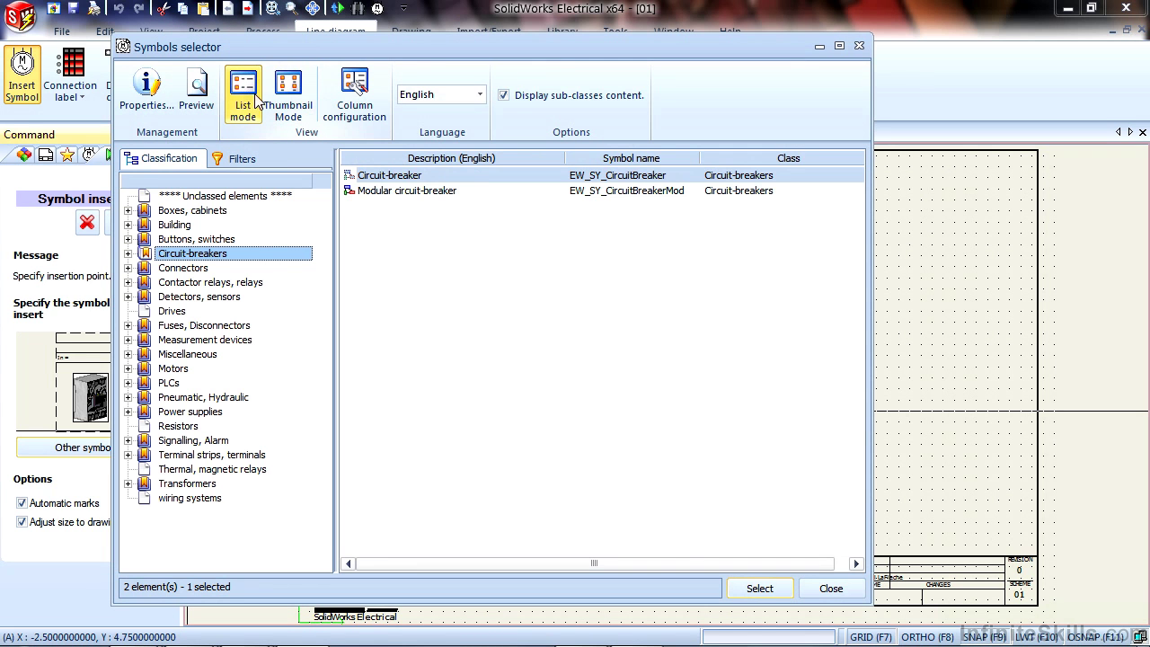
pyautogui.click(288, 104)
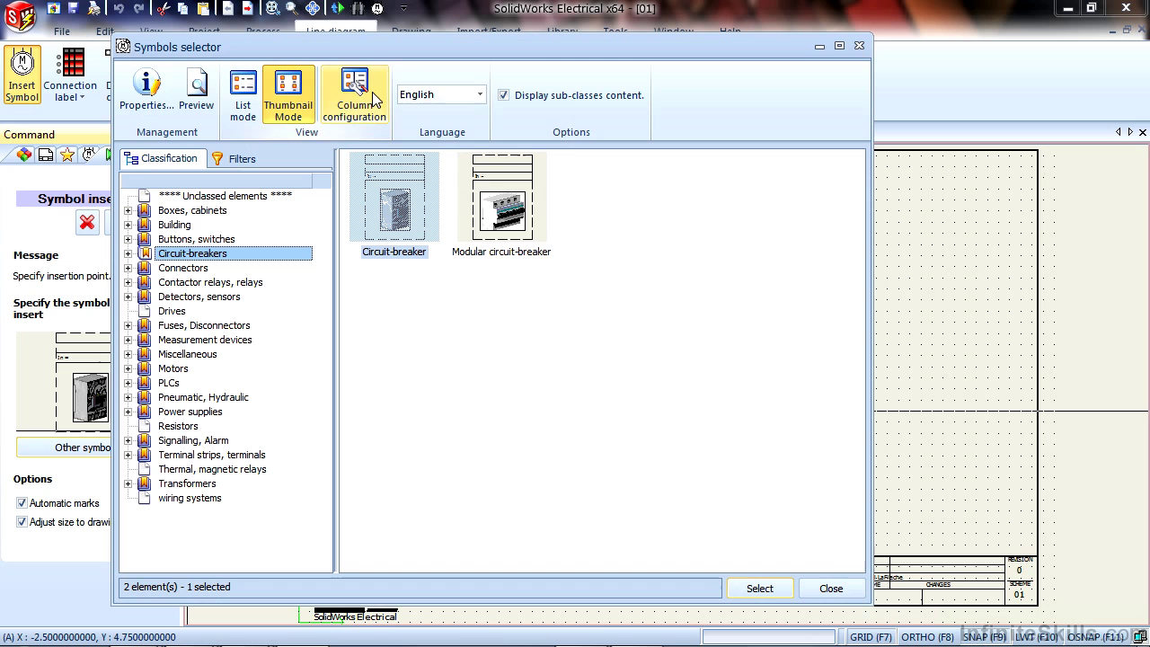
pyautogui.click(479, 97)
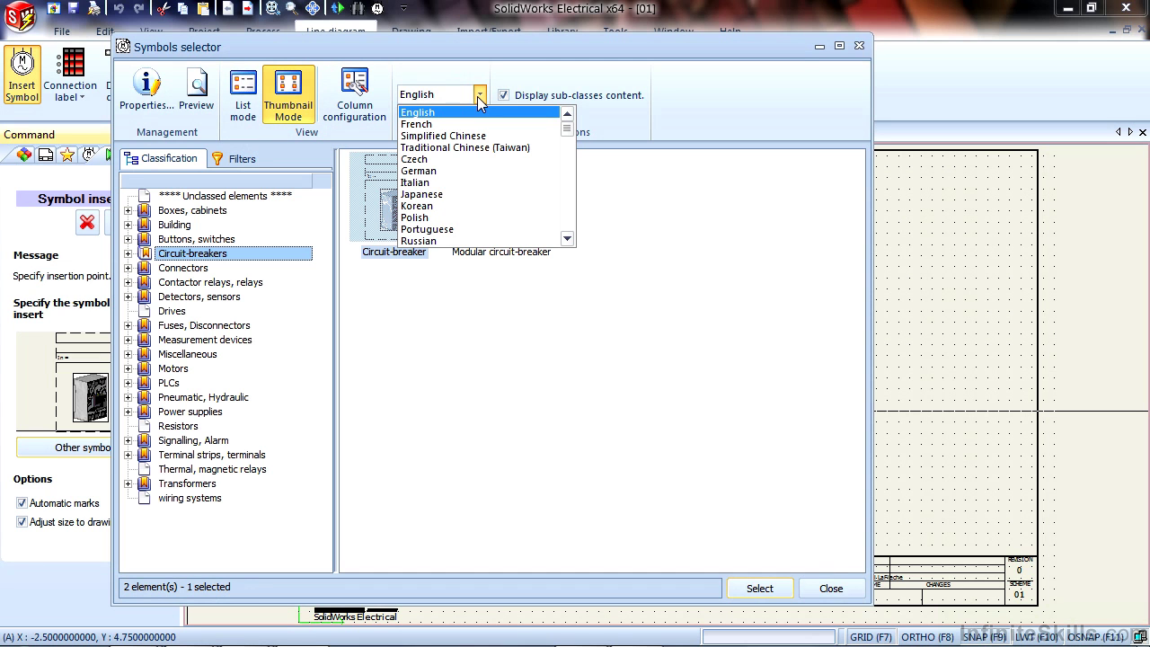
pyautogui.click(474, 113)
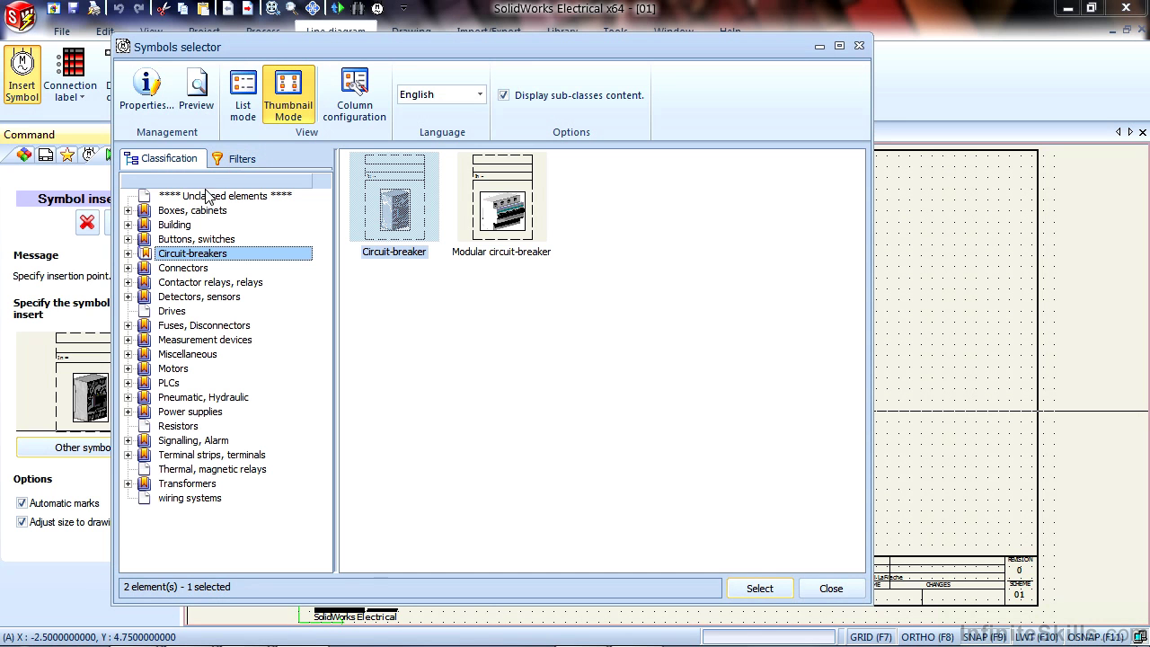
# Browse the symbol classes, including Boxes and cabinets, Building, Buttons and switches, Connectors and Miscellaneous.
pyautogui.click(190, 211)
pyautogui.click(184, 227)
pyautogui.click(185, 240)
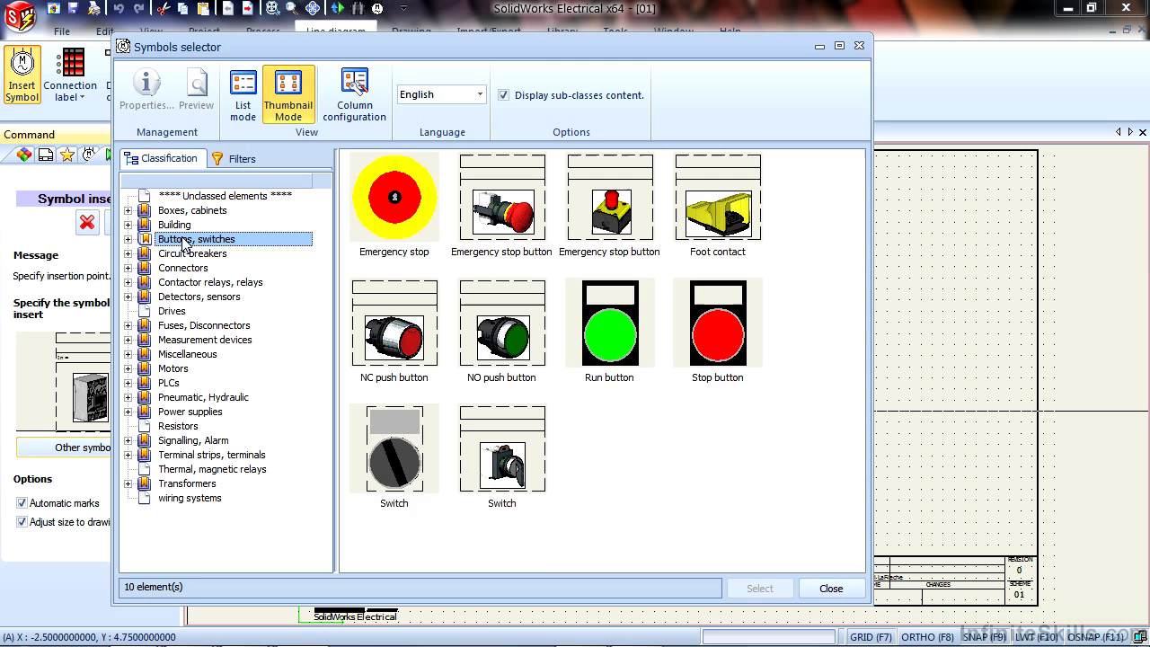
pyautogui.click(186, 254)
pyautogui.click(186, 268)
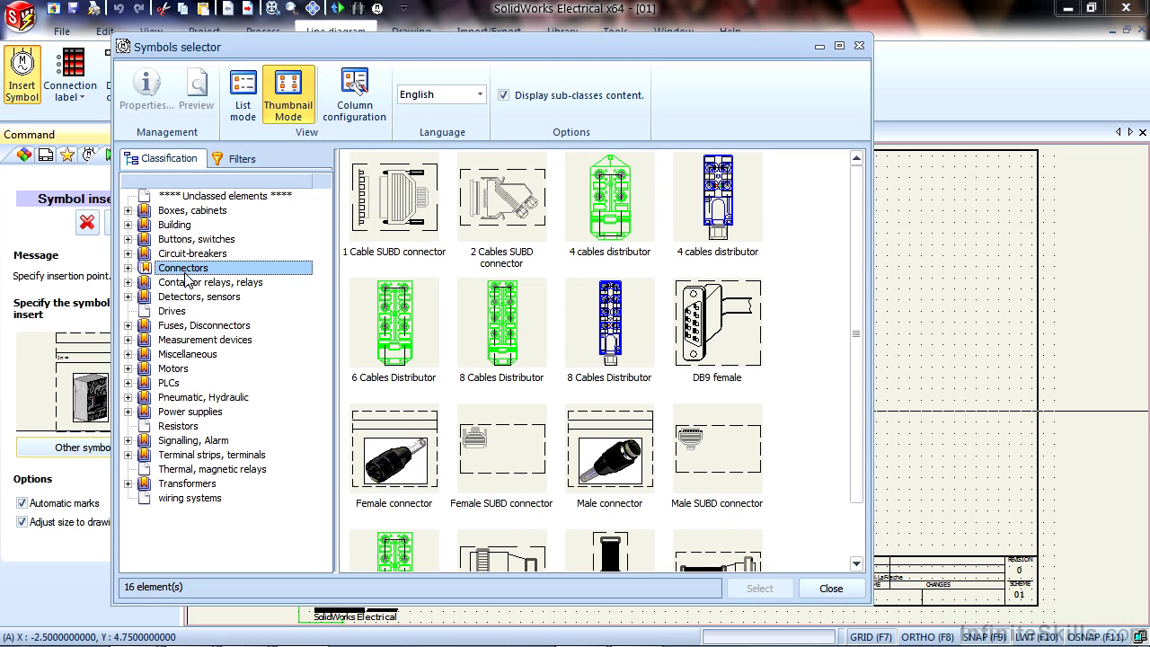
pyautogui.click(185, 284)
pyautogui.click(184, 270)
pyautogui.click(189, 356)
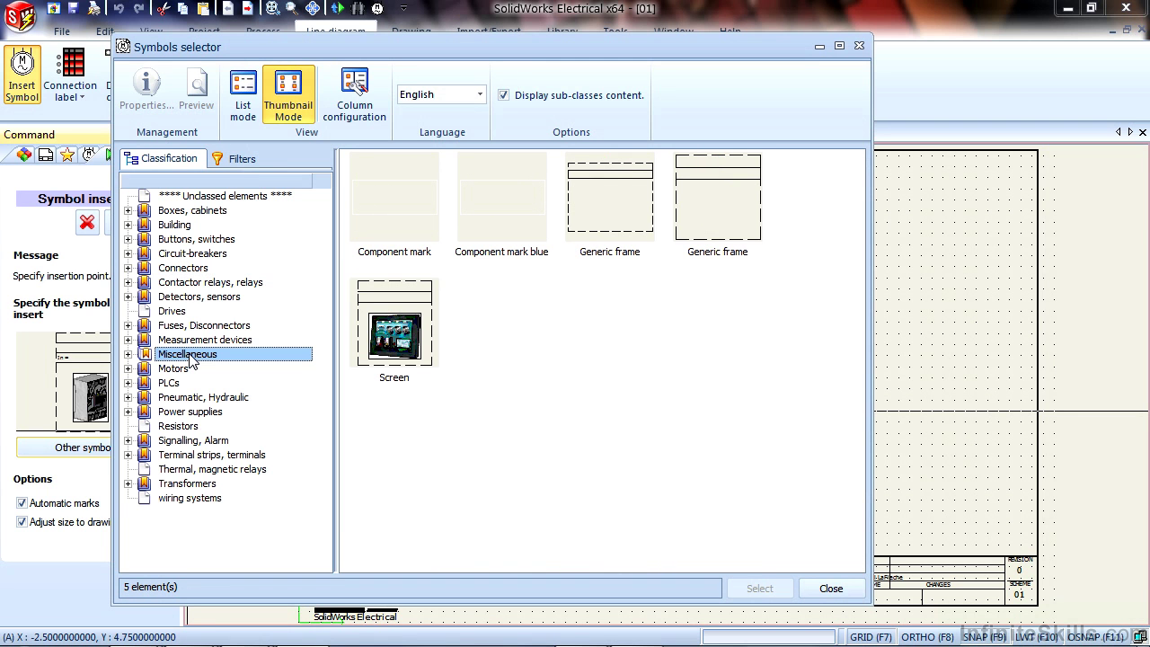
# Examine the symbol filter criteria, including the available libraries, name and description.
pyautogui.click(235, 159)
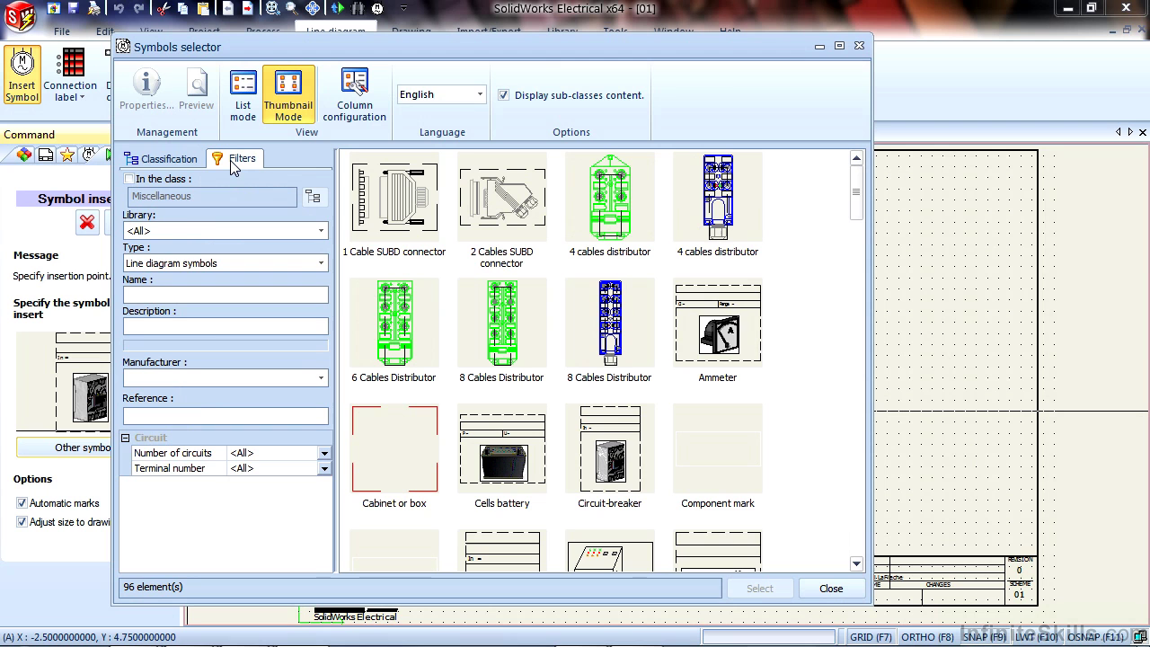
pyautogui.click(199, 231)
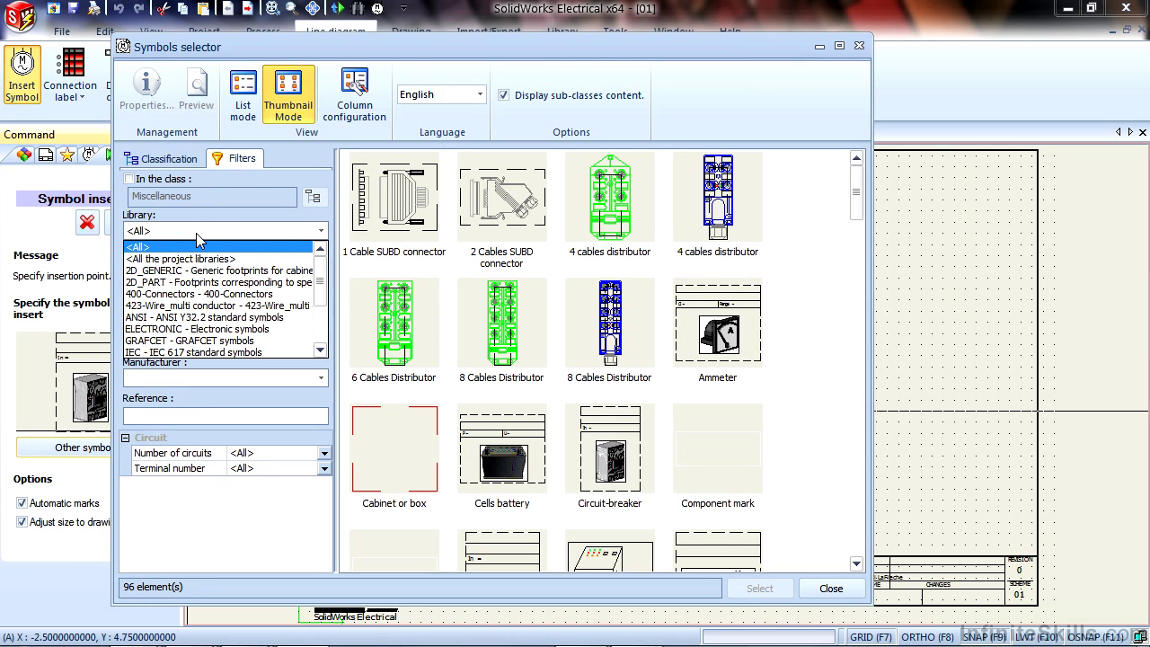
pyautogui.click(197, 233)
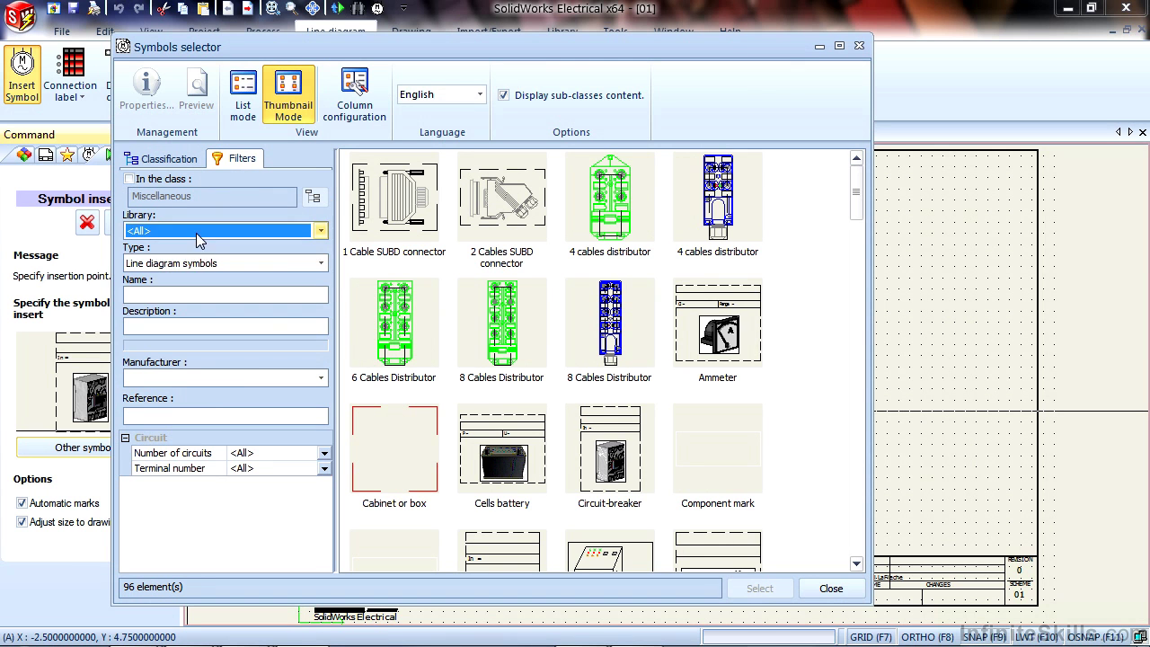
pyautogui.click(192, 303)
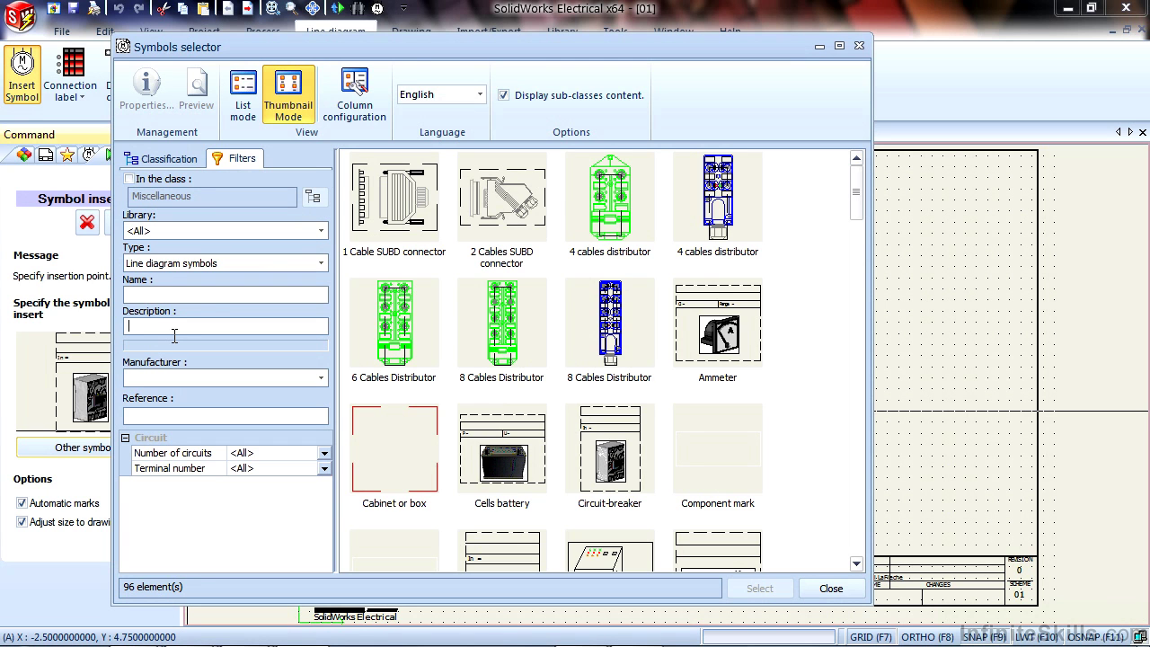
pyautogui.click(174, 331)
# Choose the Circuit-breaker symbol from the Circuit-breakers class for insertion.
pyautogui.click(167, 159)
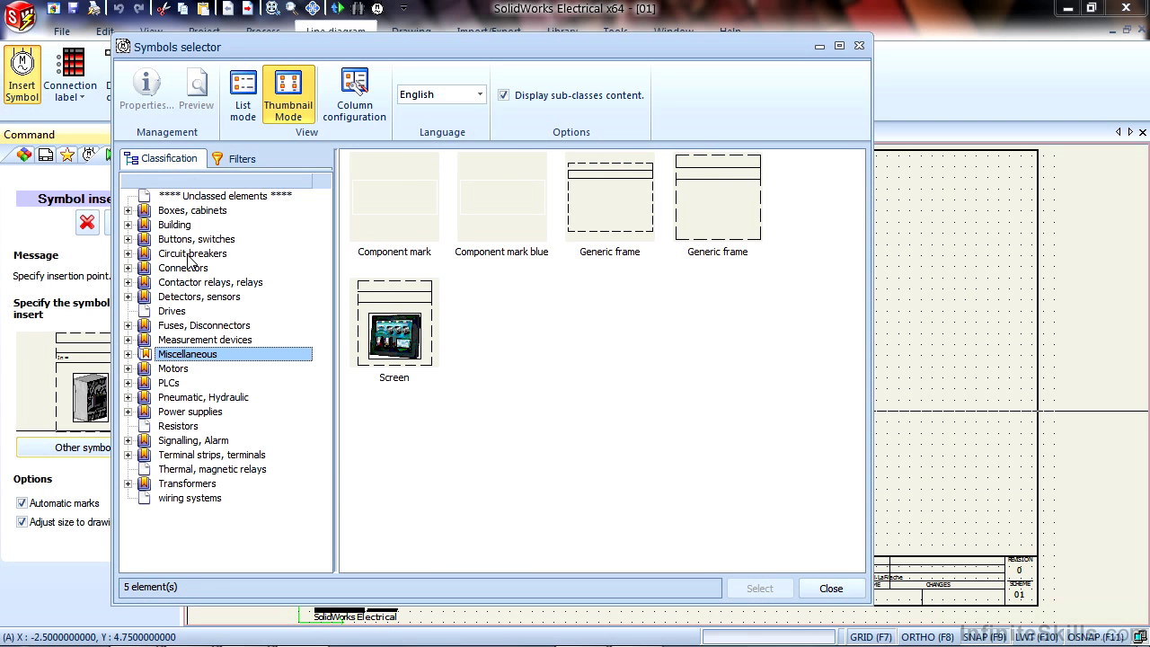
pyautogui.click(189, 255)
pyautogui.click(370, 217)
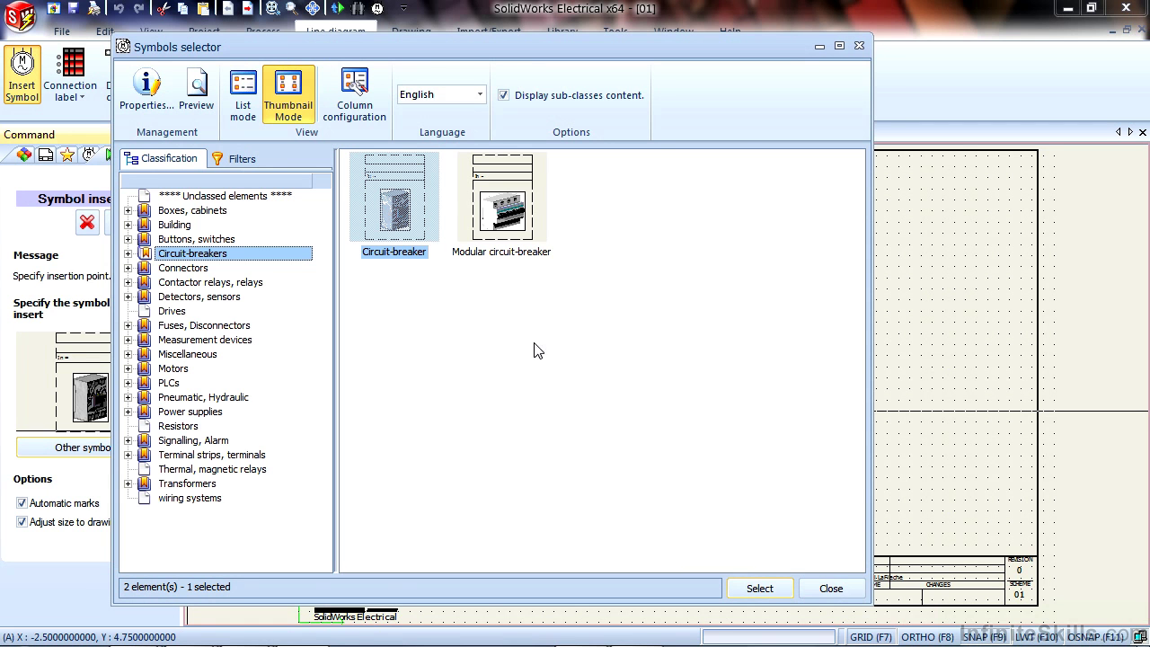
pyautogui.click(758, 589)
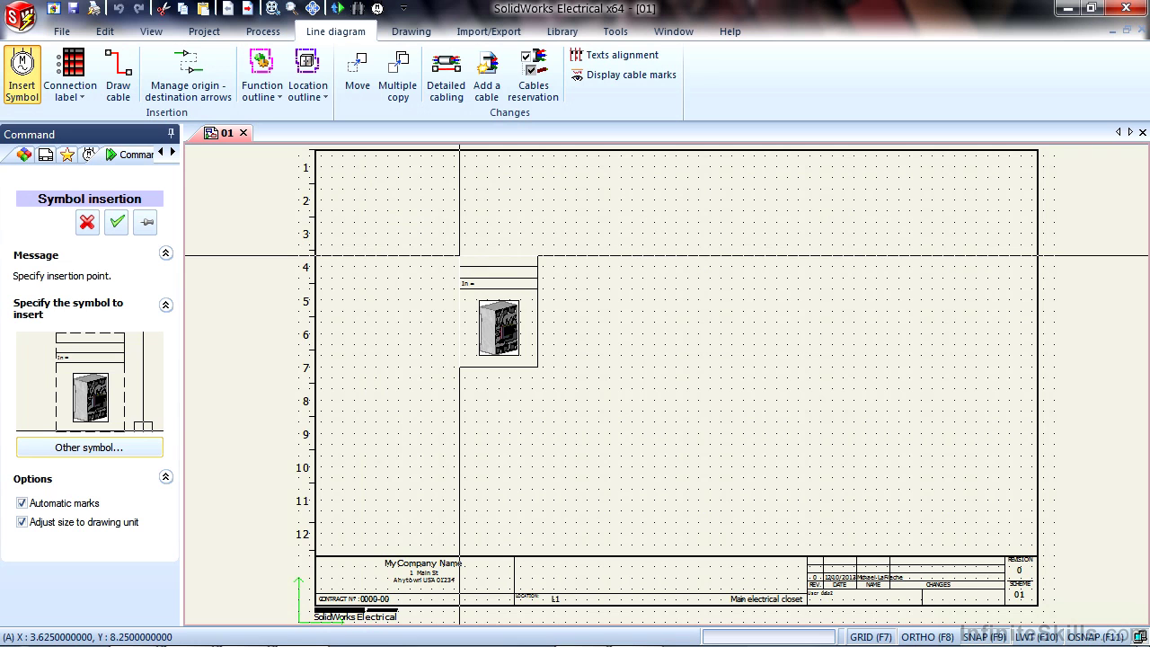
# Place the circuit-breaker at about X 1.625, Y 9.875 with automatic marks off, assigning it to location L1 - Main electrical closet.
pyautogui.click(22, 505)
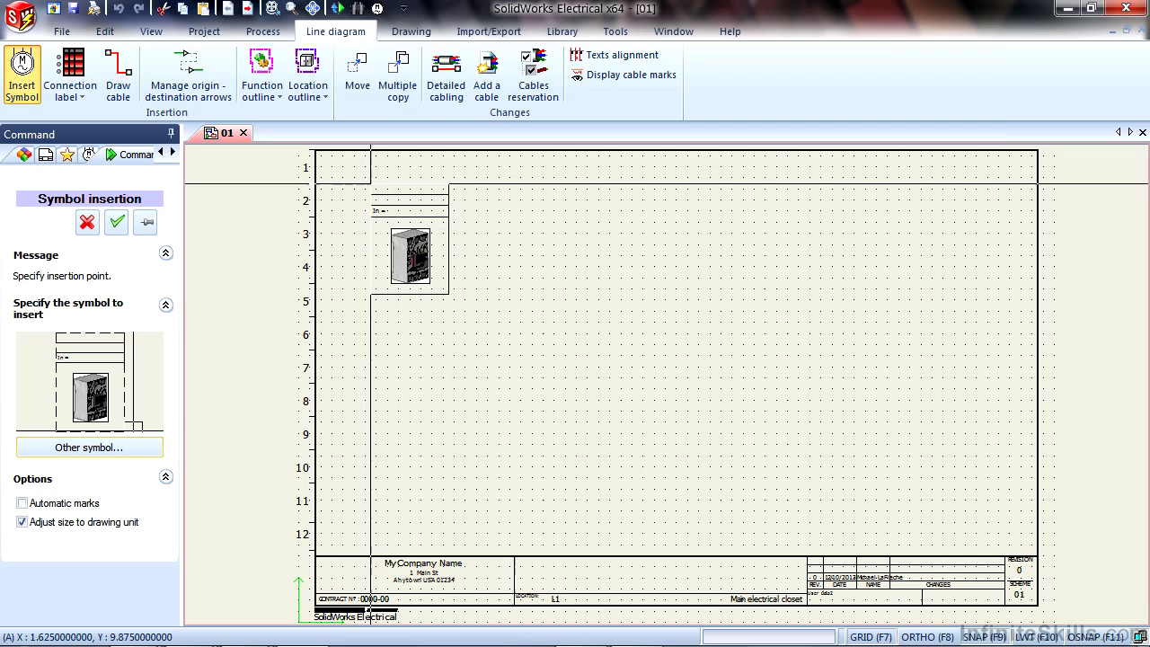
pyautogui.click(411, 256)
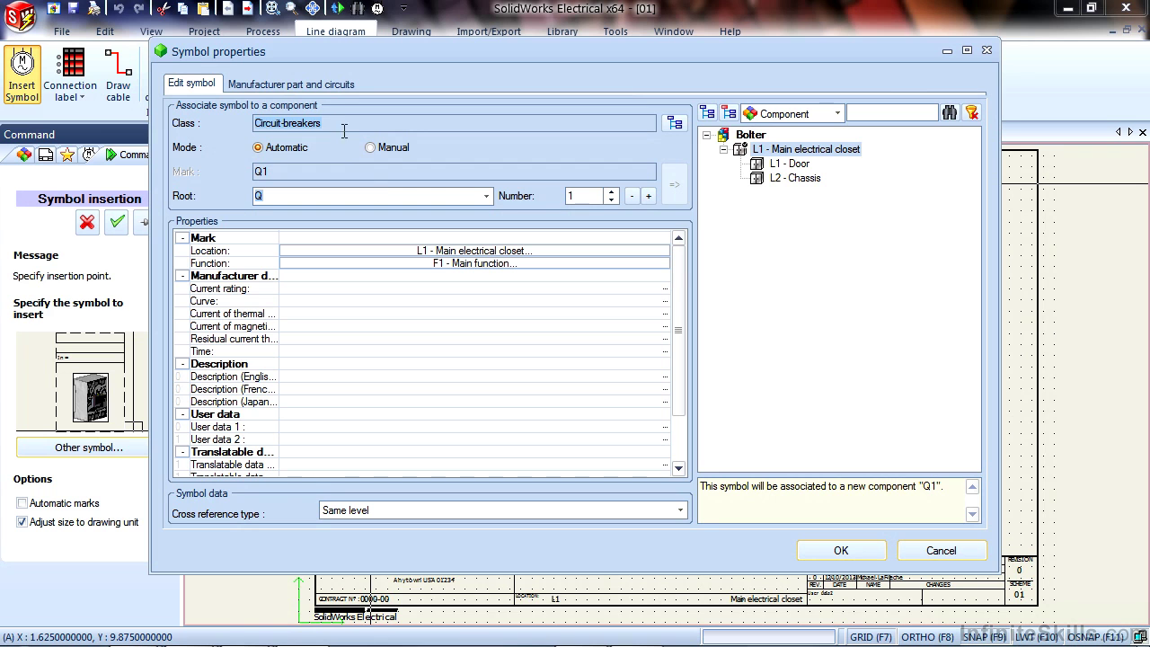
pyautogui.doubleClick(273, 123)
pyautogui.moveTo(685, 293); pyautogui.dragTo(683, 269)
pyautogui.click(305, 378)
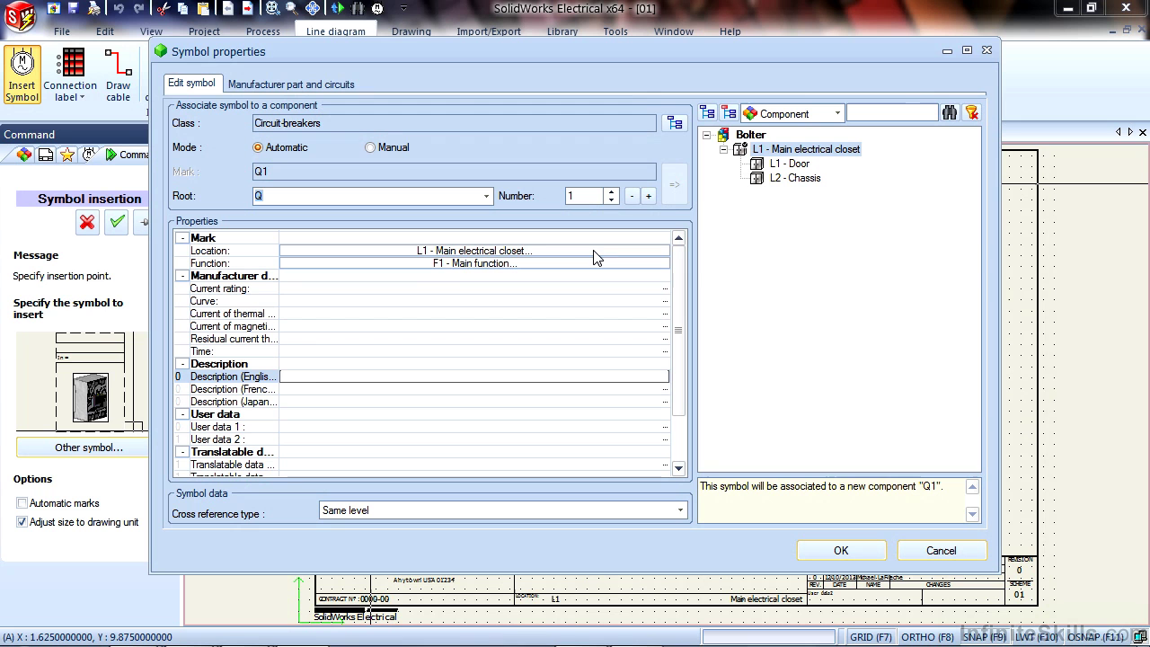
pyautogui.click(517, 252)
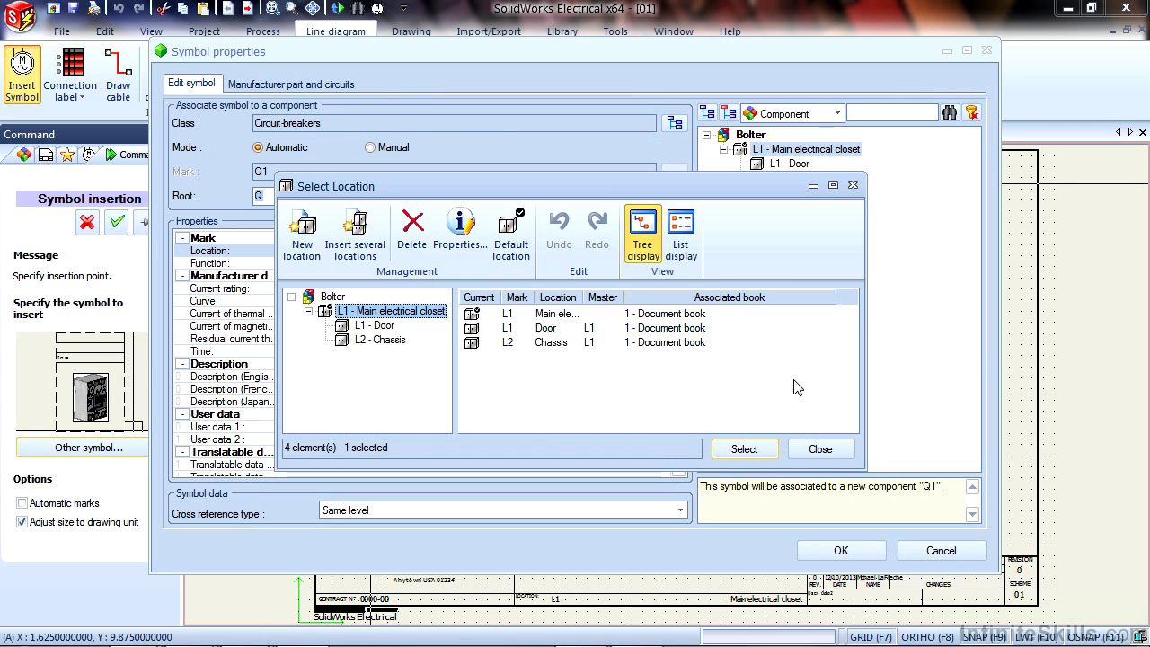
pyautogui.click(755, 451)
pyautogui.click(841, 549)
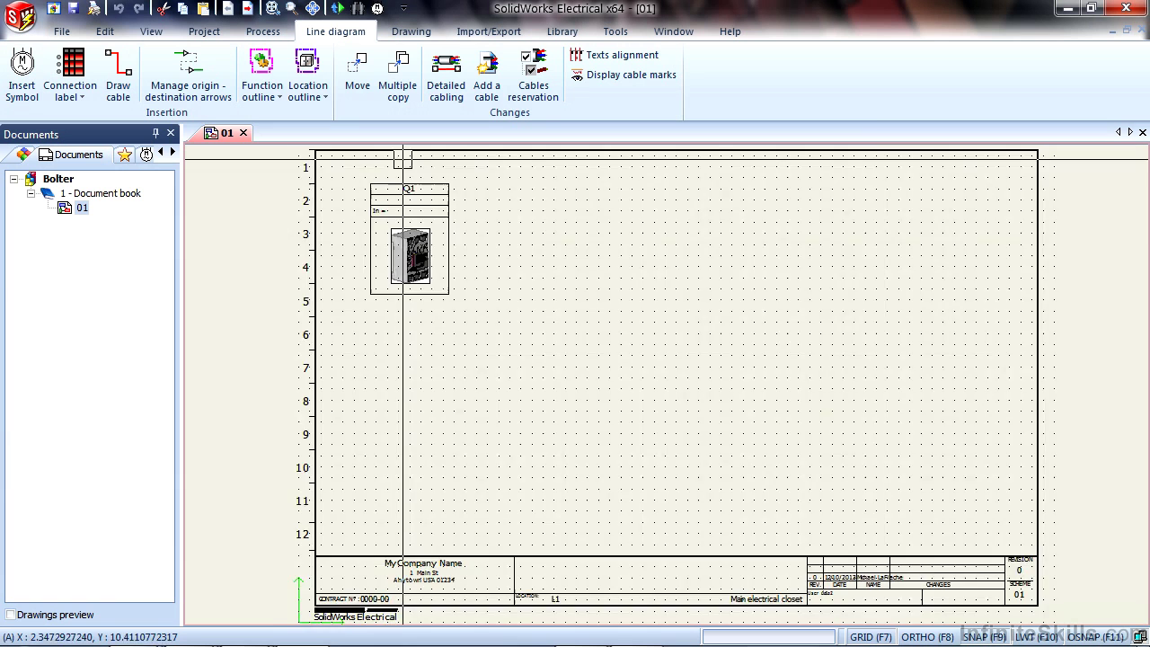
# Insert a second circuit-breaker with automatic marks on, directly against the first one's right edge at about X 3.375, Y 9.875.
pyautogui.scroll(4, 519, 208)
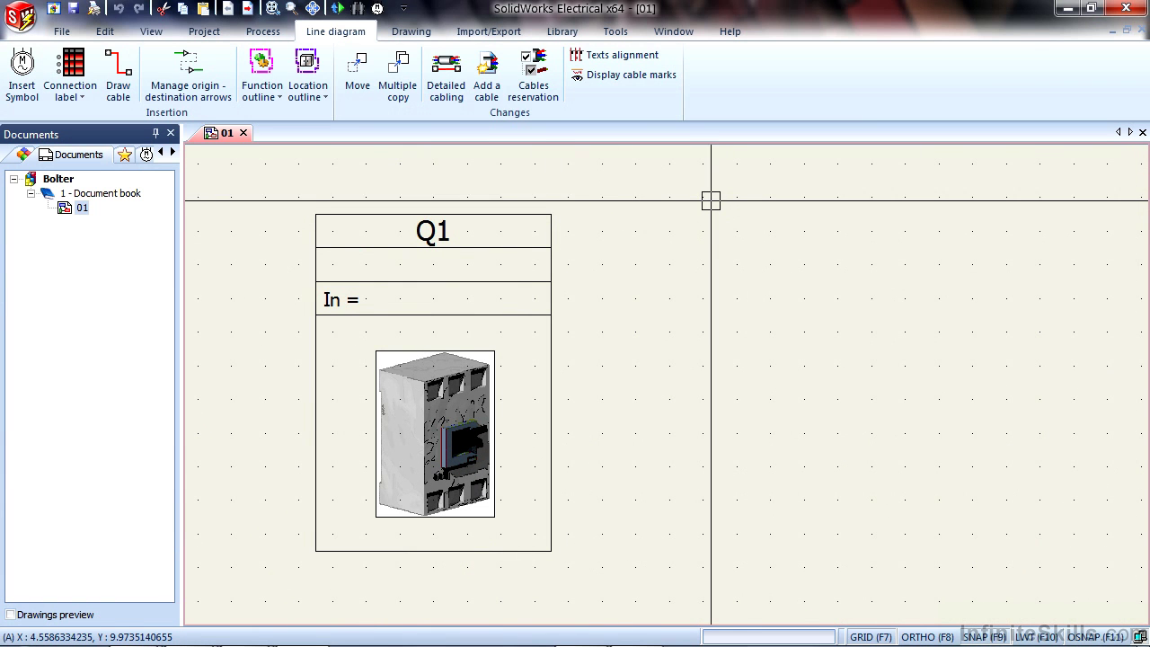
pyautogui.scroll(-4, 711, 201)
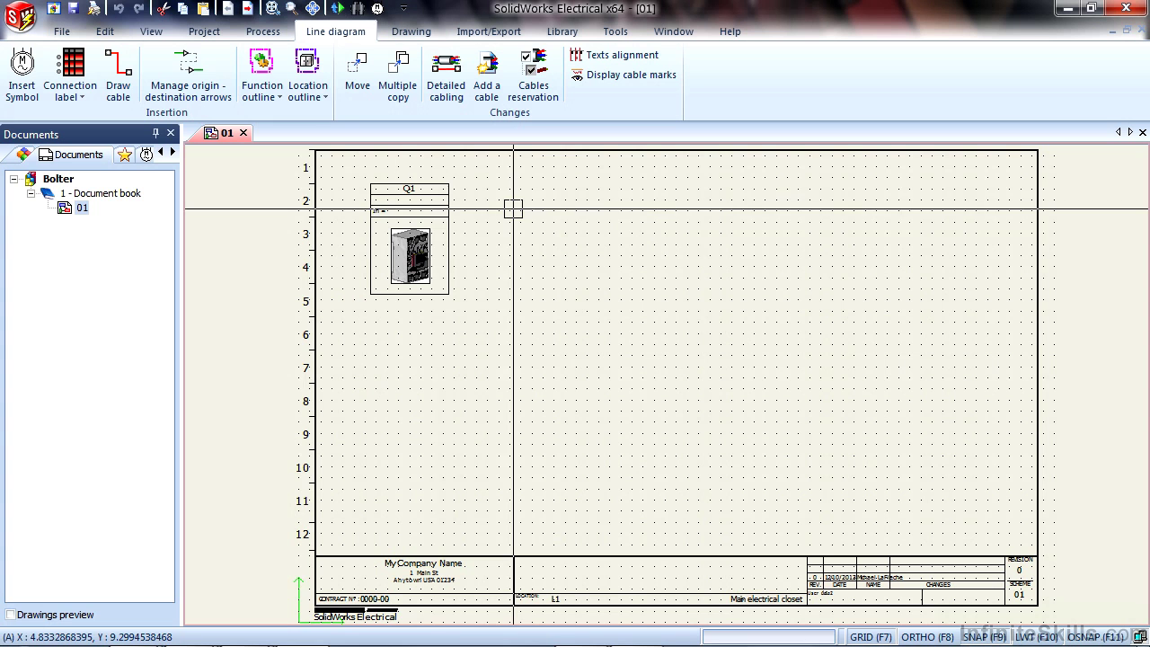
pyautogui.click(21, 85)
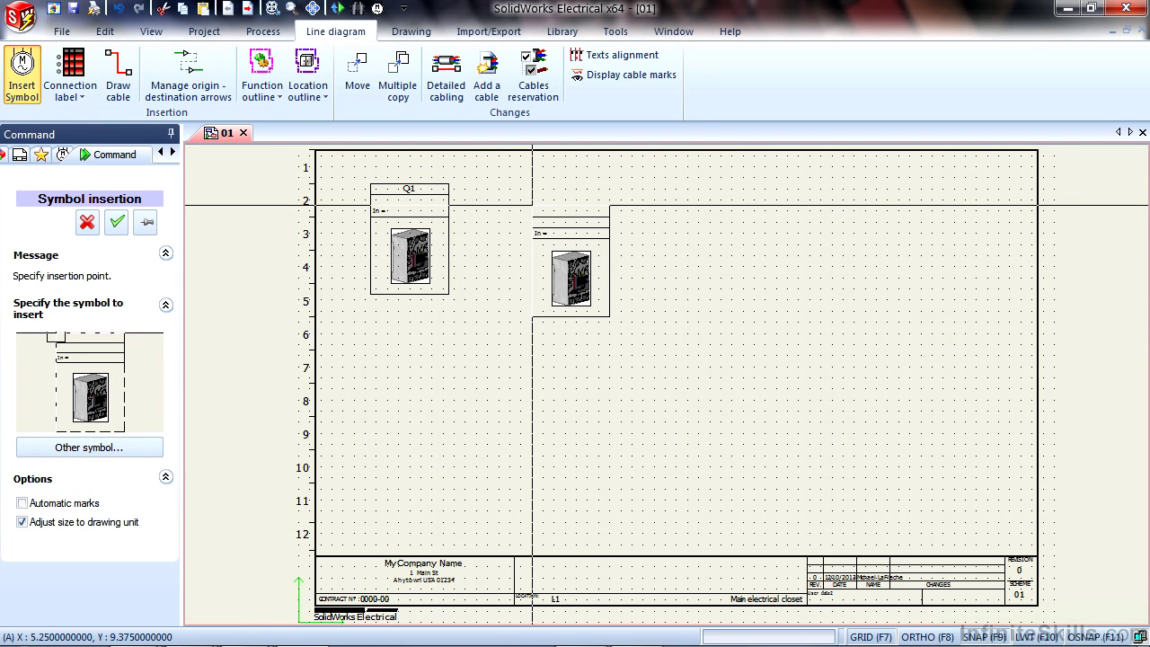
pyautogui.click(70, 509)
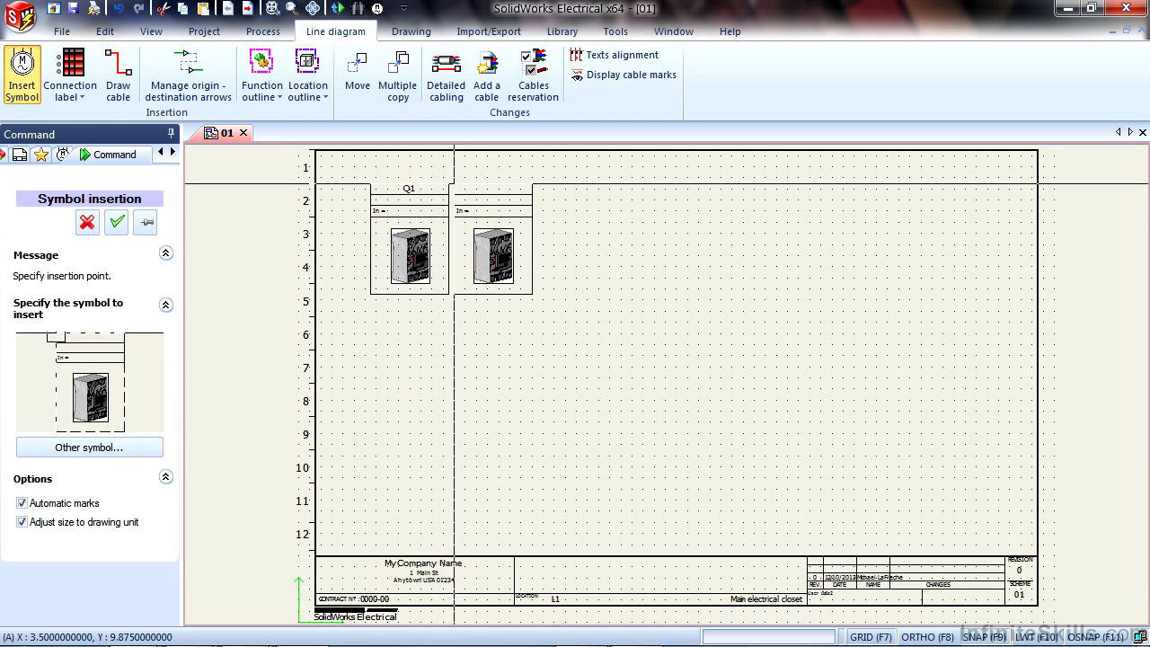
pyautogui.click(448, 184)
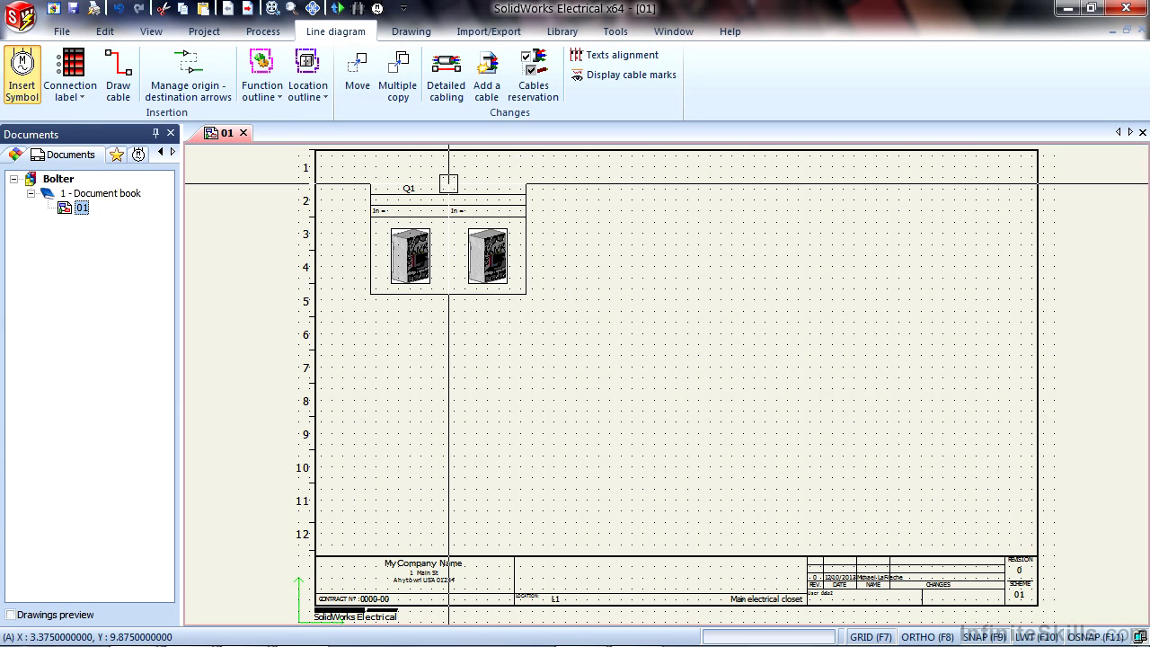
pyautogui.scroll(3, 432, 175)
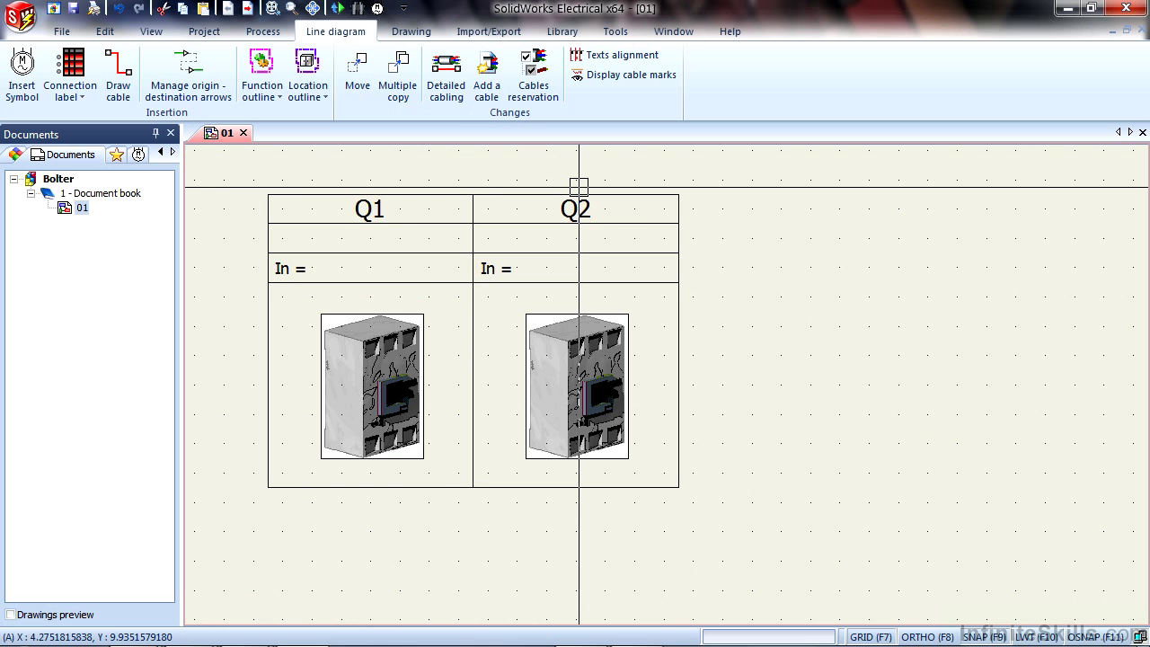
pyautogui.scroll(-3, 578, 185)
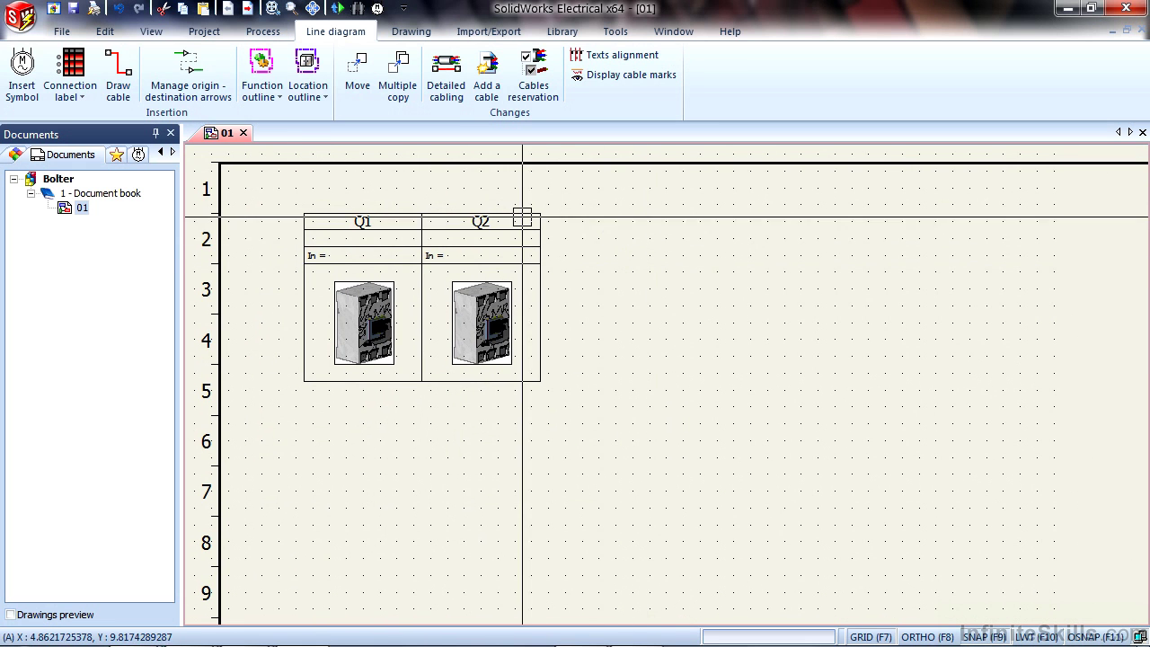
# Copy circuit-breaker Q2 and paste it directly against Q2's right edge, with its lower-left corner at X 5.125, Y 7.375.
pyautogui.rightClick(514, 381)
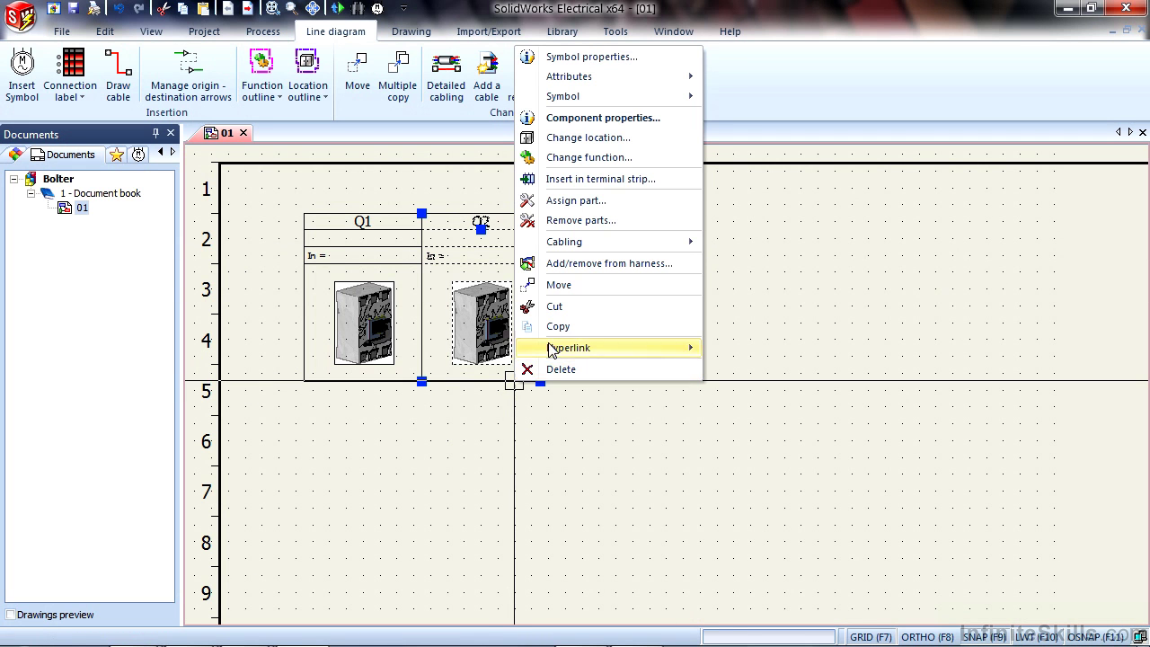
pyautogui.click(584, 326)
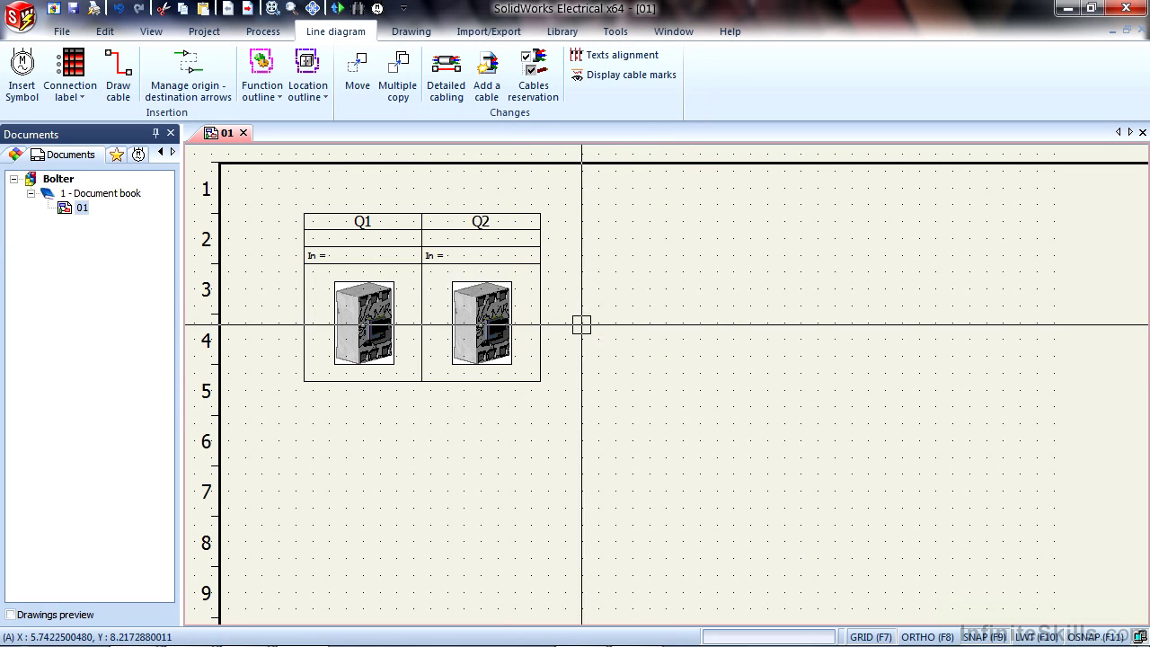
pyautogui.rightClick(654, 285)
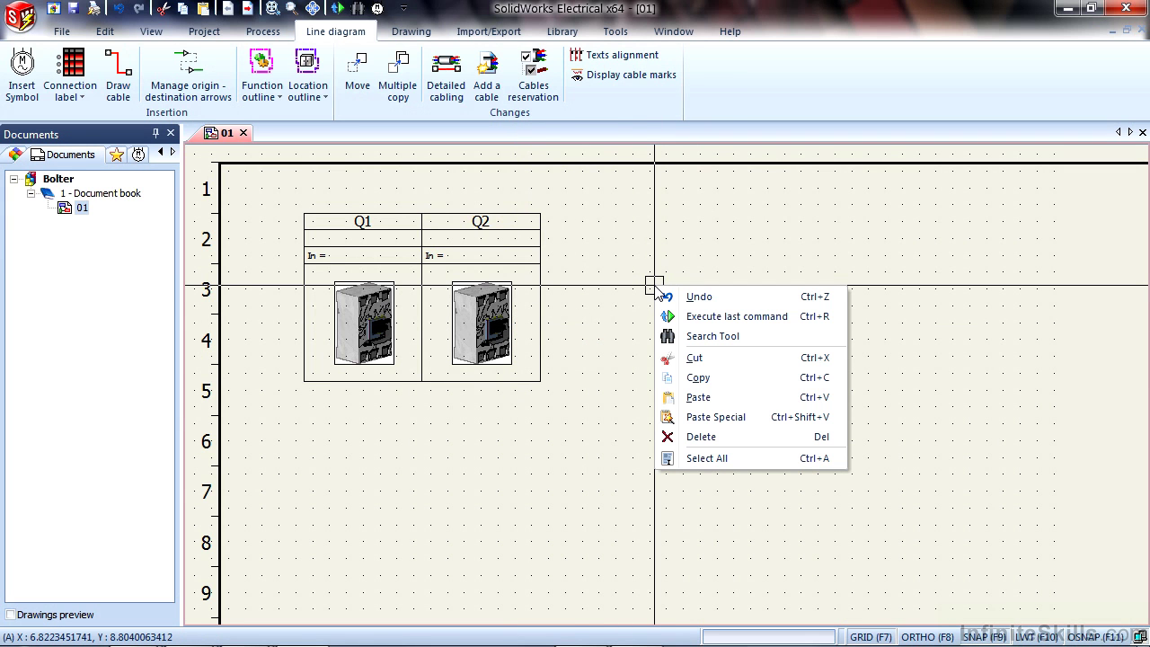
pyautogui.click(697, 397)
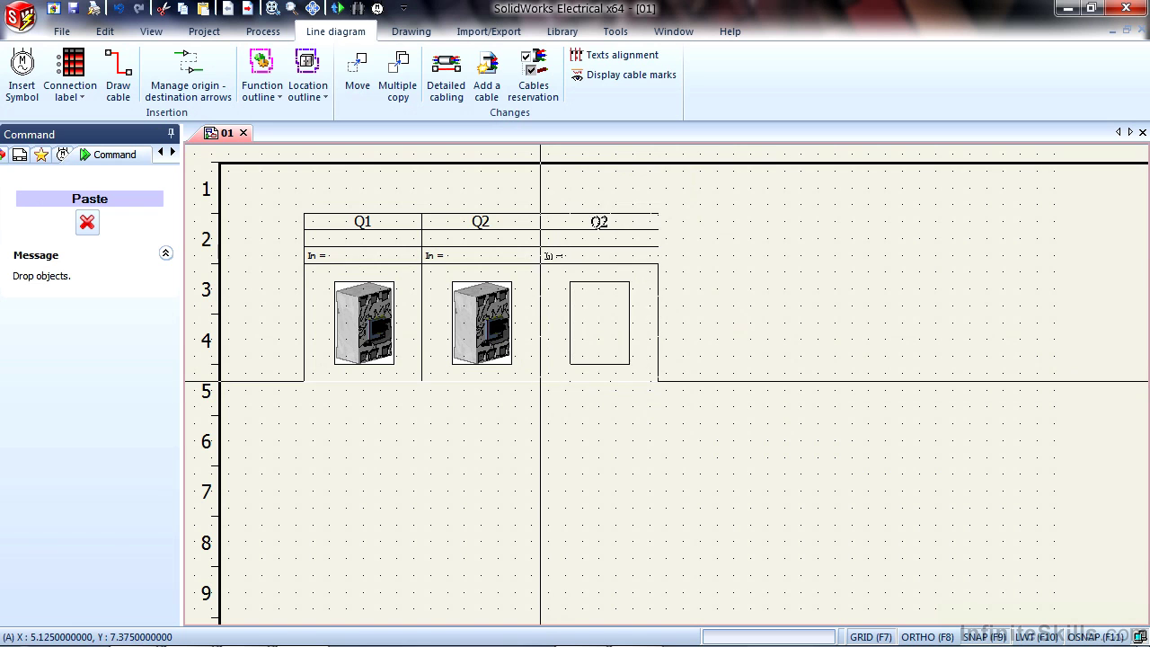
pyautogui.click(540, 381)
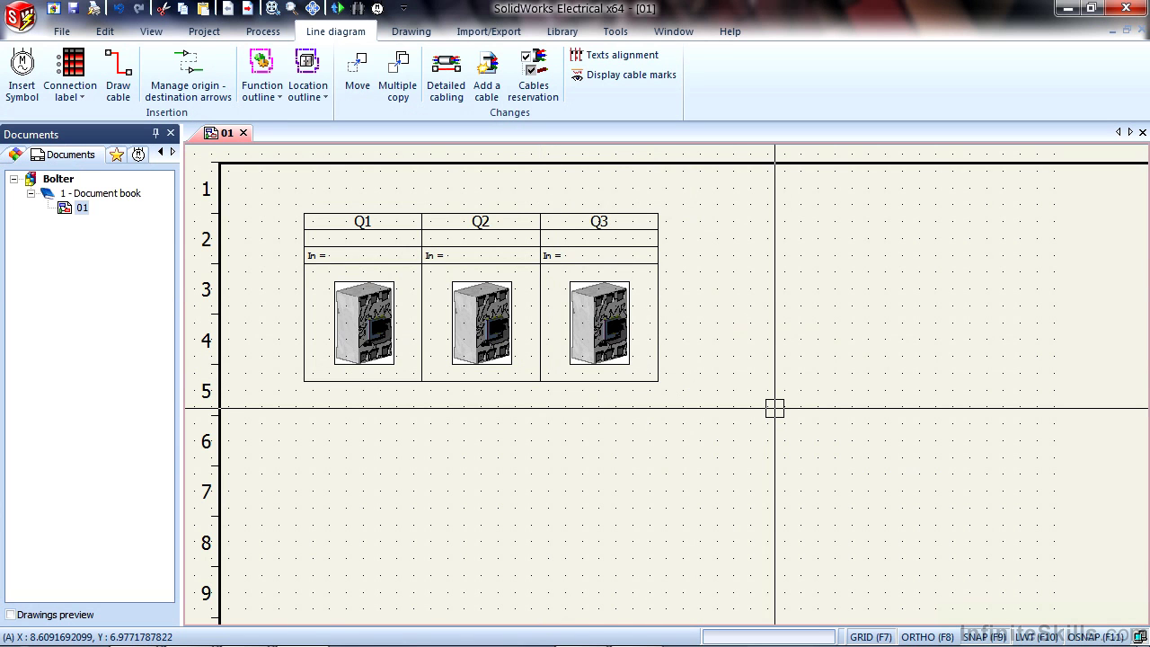
# Review the object snap-on modes and the snap and grid settings in the drawing parameters.
pyautogui.rightClick(994, 638)
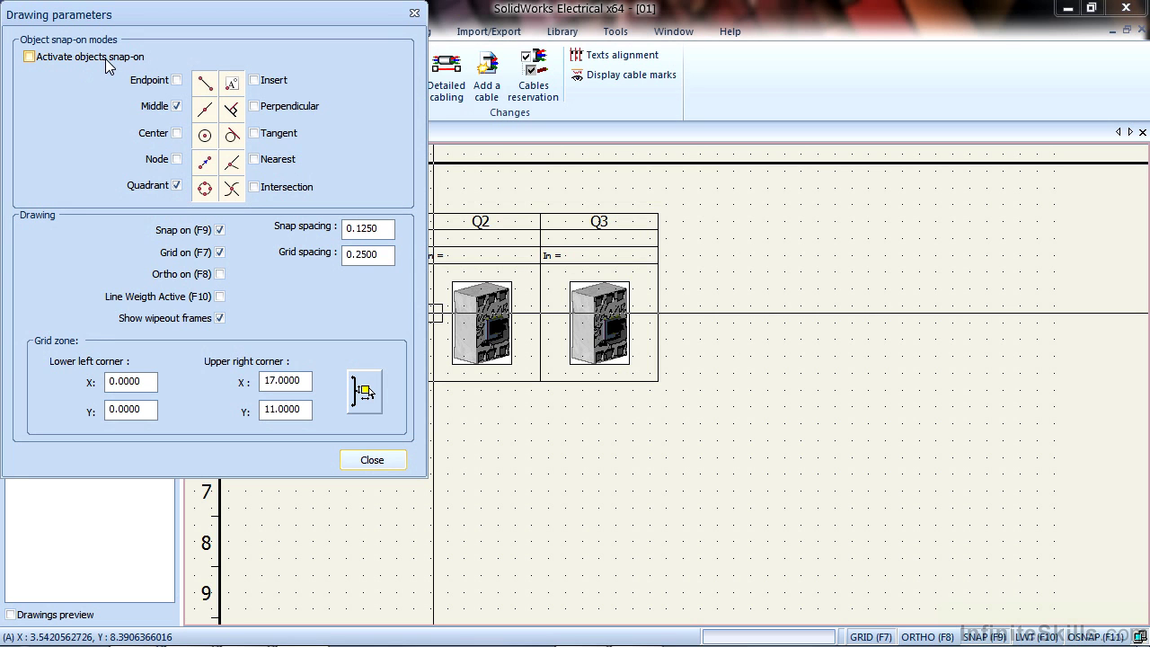
pyautogui.click(375, 460)
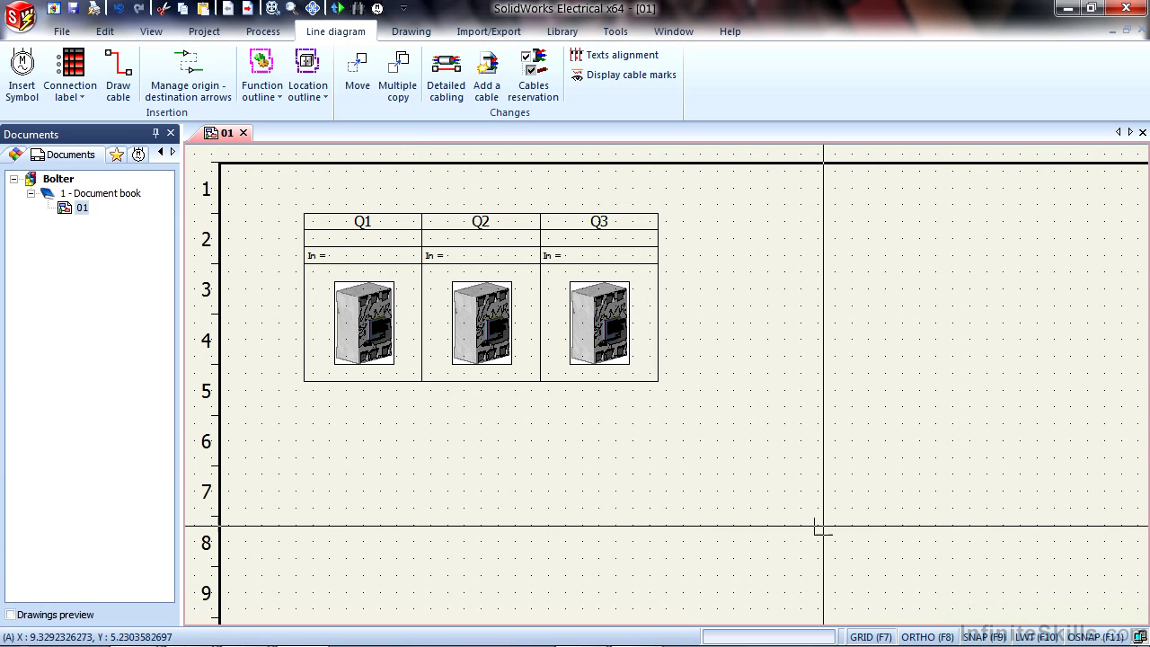
# Try inserting another circuit-breaker off the grid beside Q3's right edge, and undo the insertion.
pyautogui.click(21, 76)
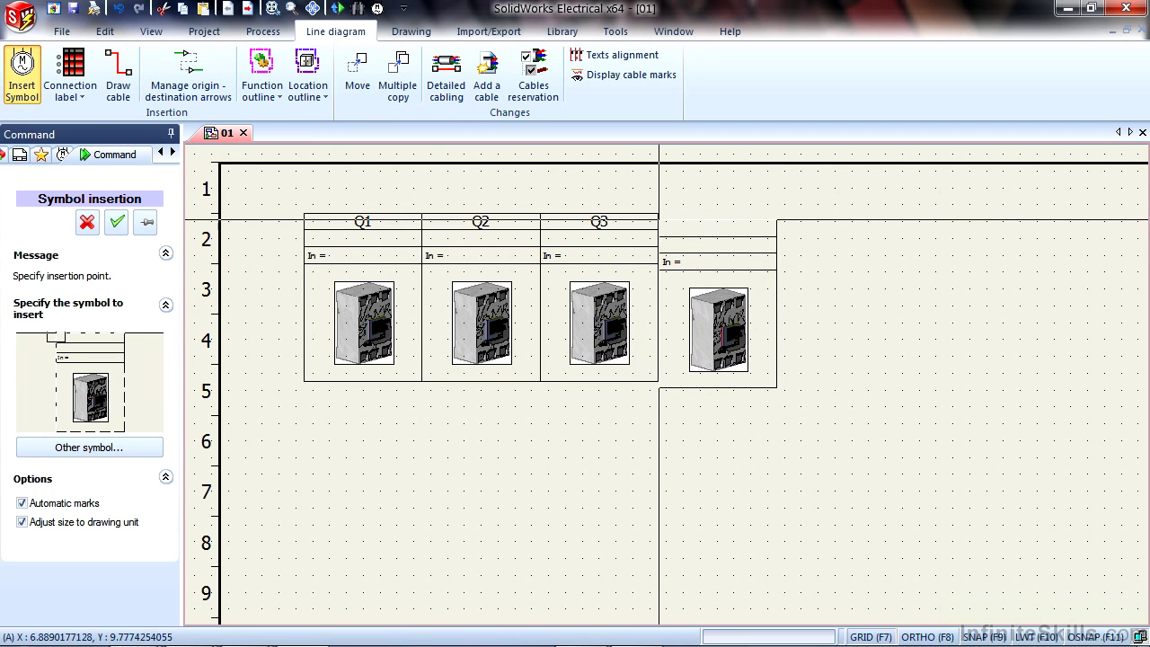
pyautogui.click(655, 232)
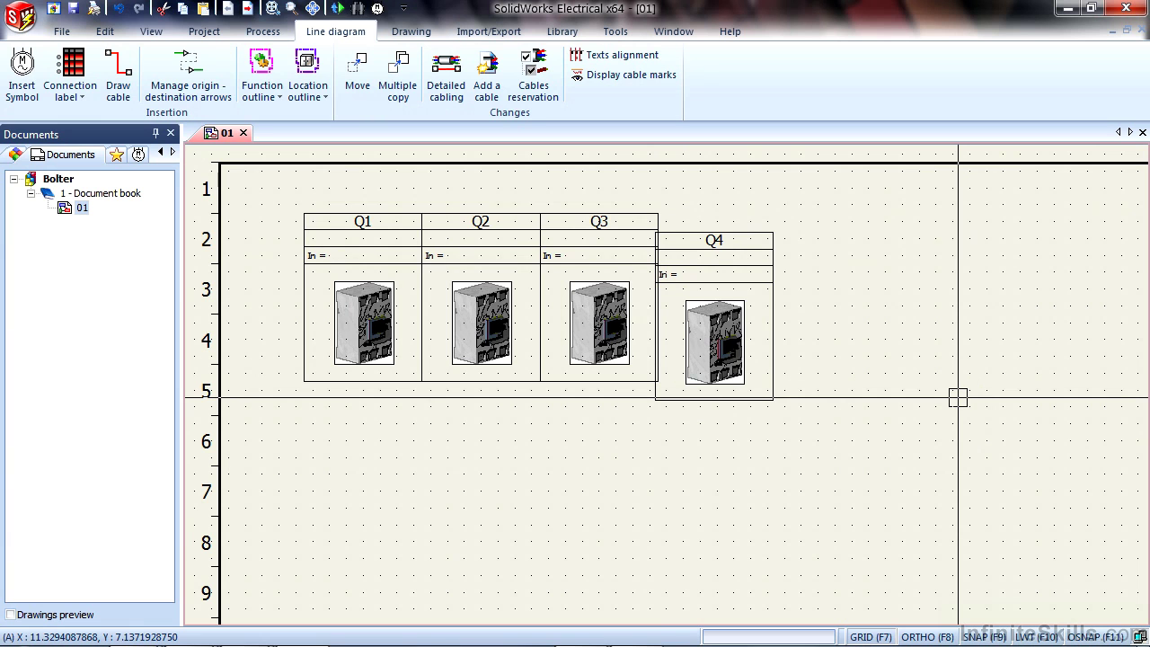
pyautogui.click(119, 9)
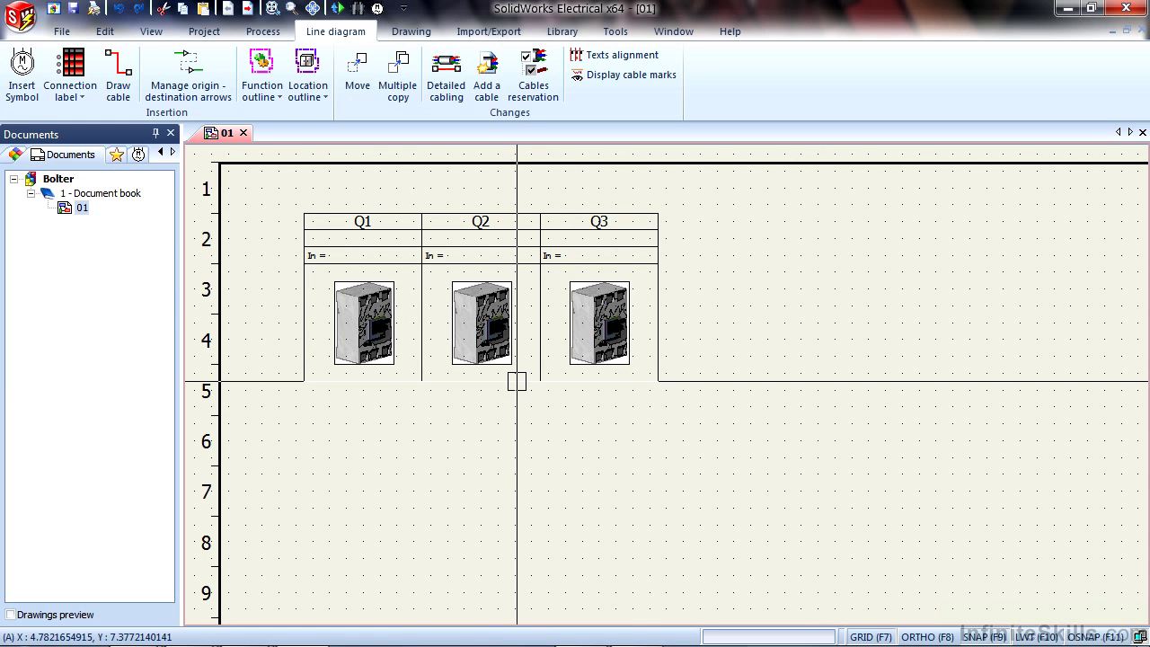
# Copy circuit-breakers Q2 and Q3 together and paste the pair directly against Q3's right edge, level with the existing row.
pyautogui.click(516, 381)
pyautogui.click(601, 379)
pyautogui.rightClick(590, 388)
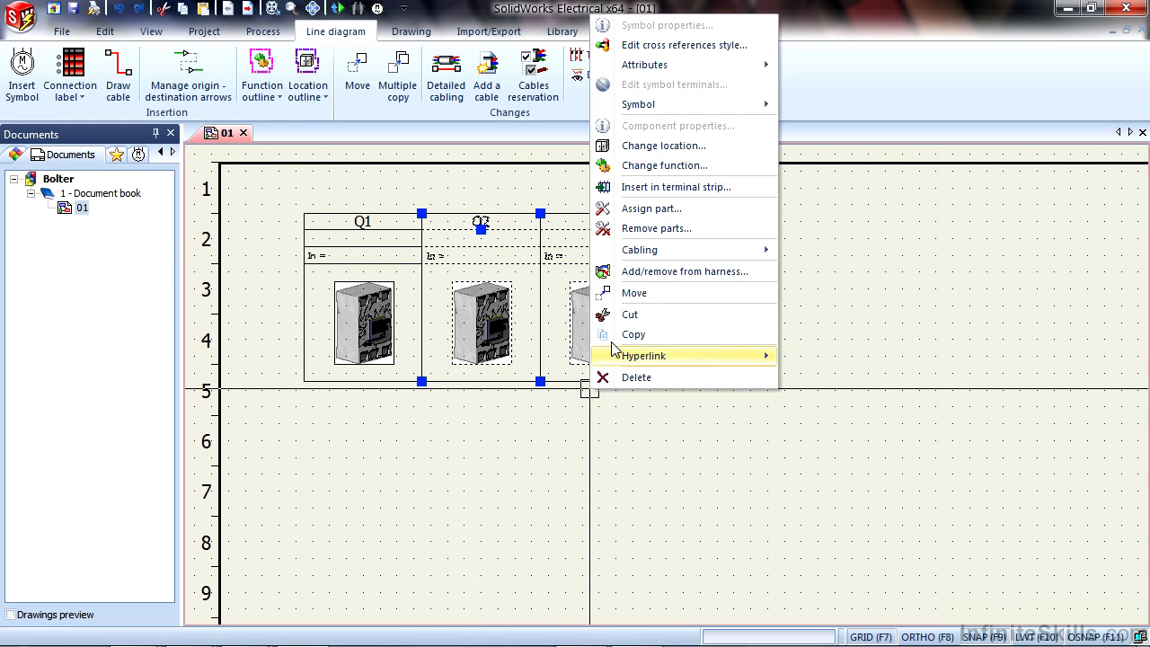
pyautogui.click(633, 334)
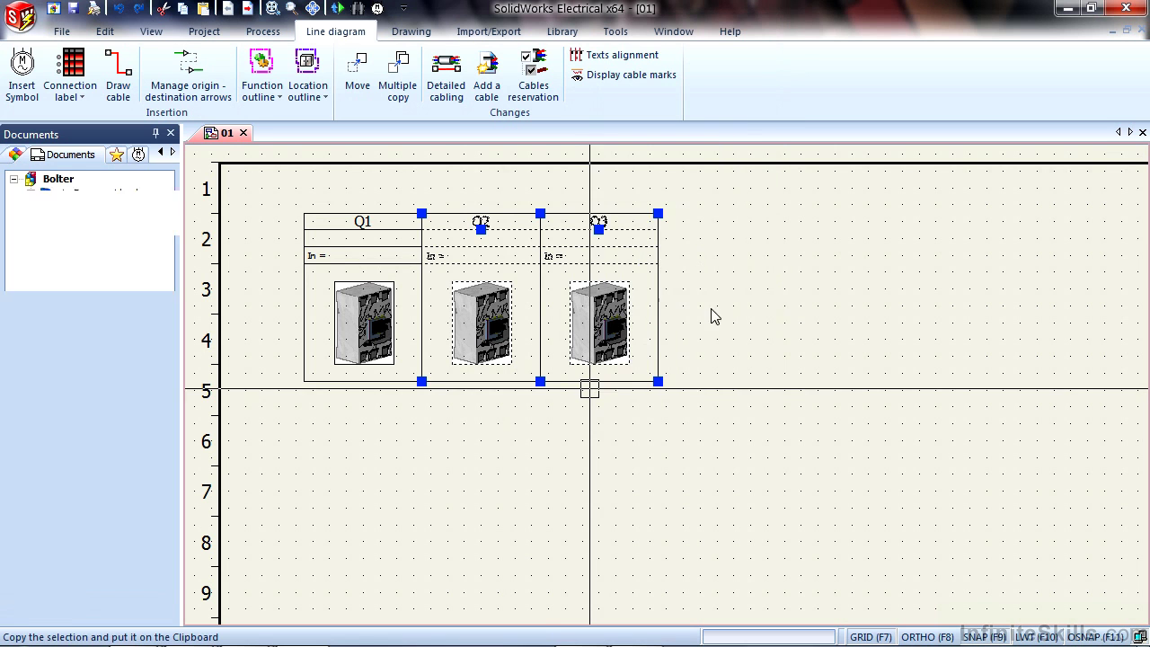
pyautogui.rightClick(754, 259)
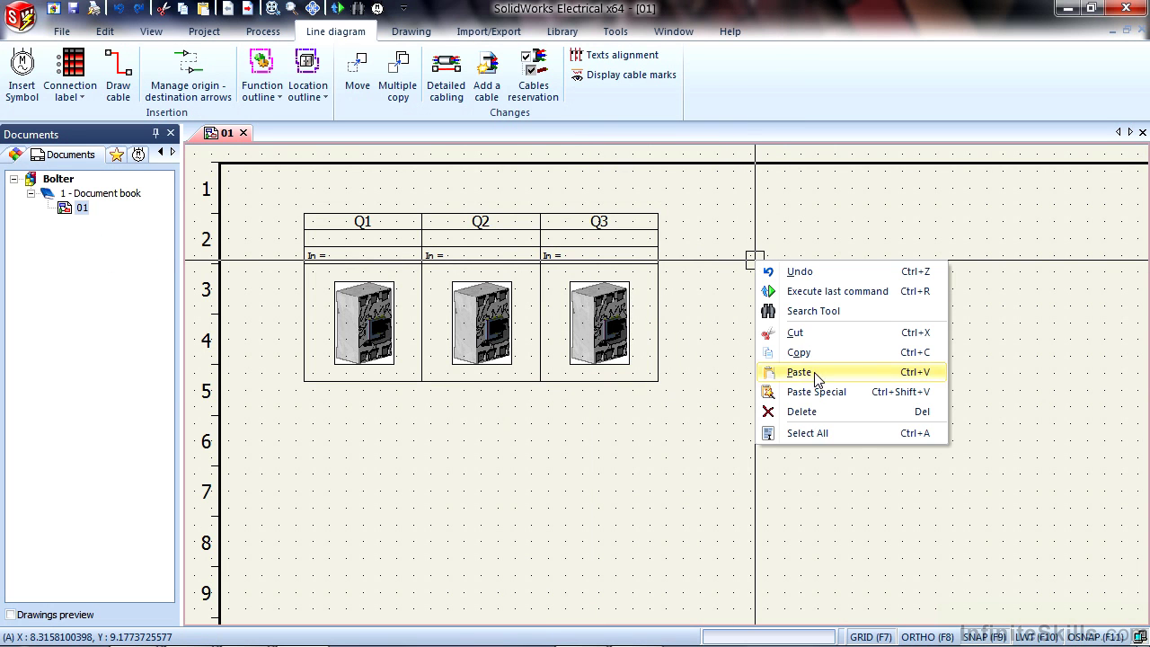
pyautogui.click(798, 371)
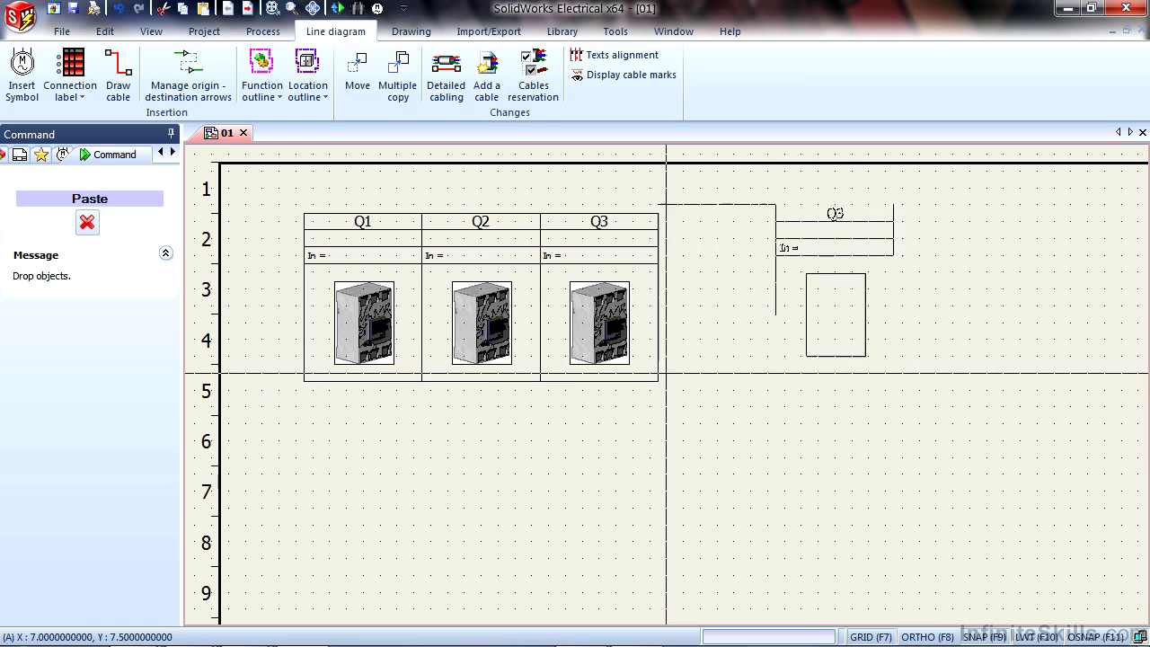
pyautogui.click(658, 372)
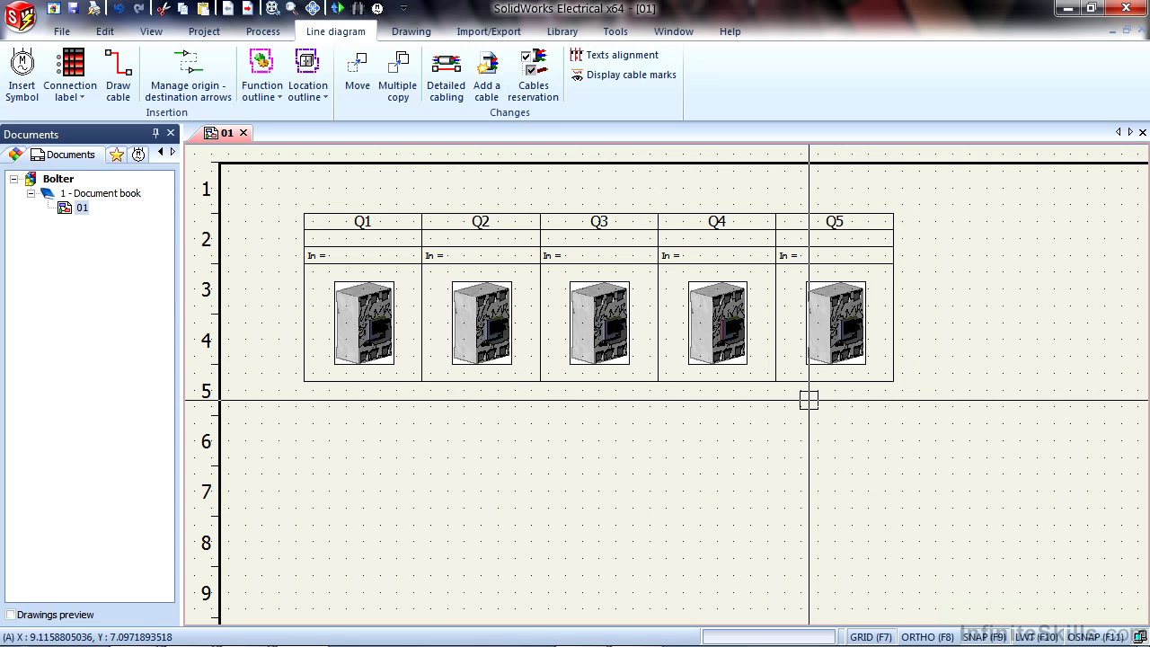
# Select circuit-breakers Q4 and Q5 with an enclosing window and again with a crossing window, clearing the selection each time.
pyautogui.click(630, 476)
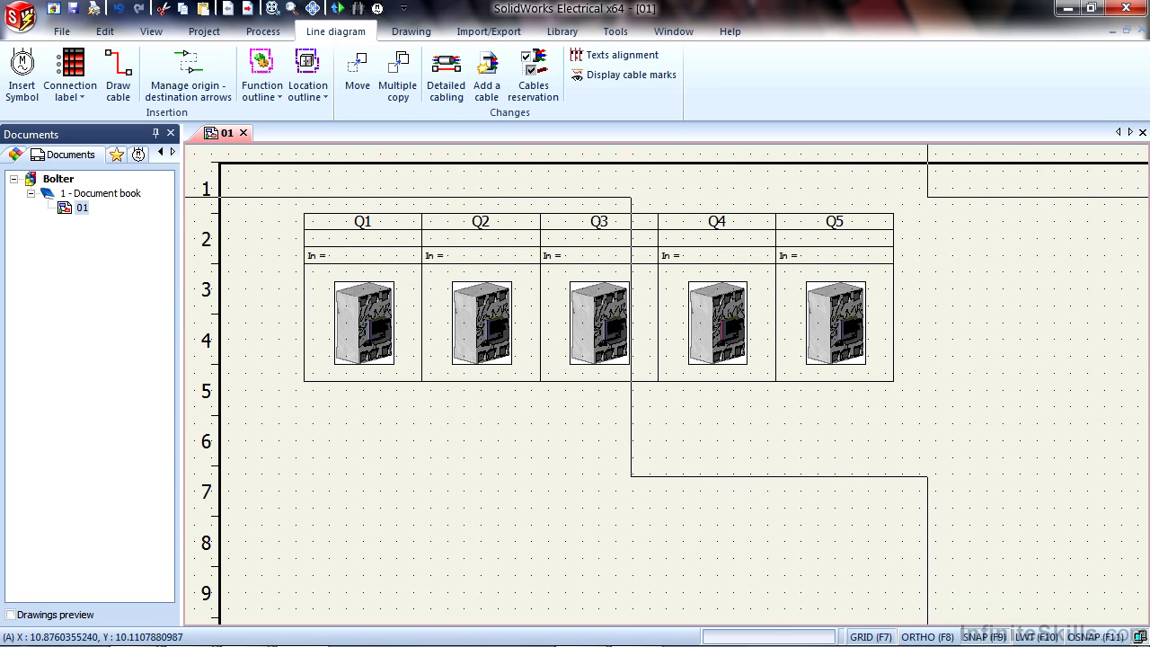
pyautogui.click(927, 196)
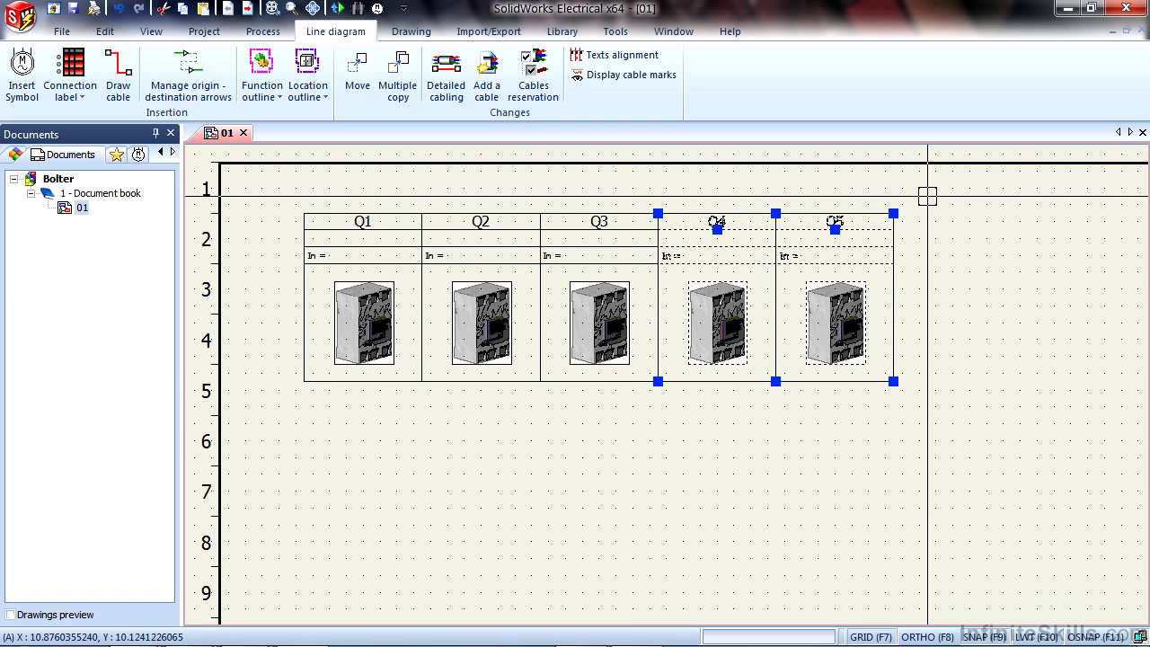
pyautogui.press('Escape')
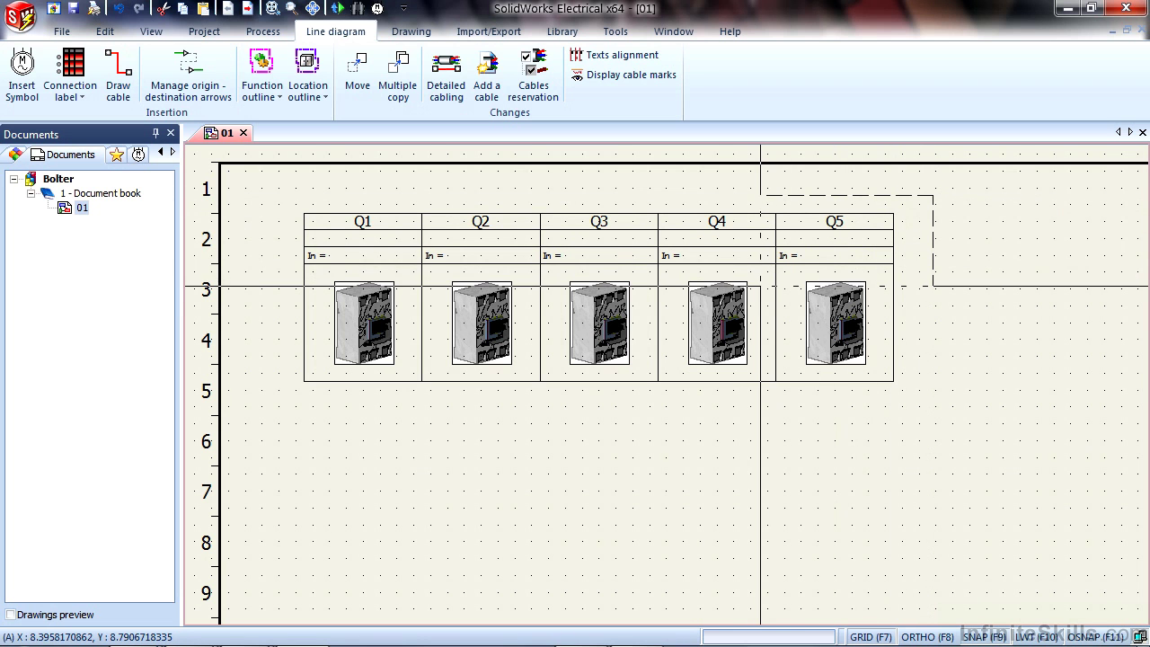
pyautogui.click(759, 286)
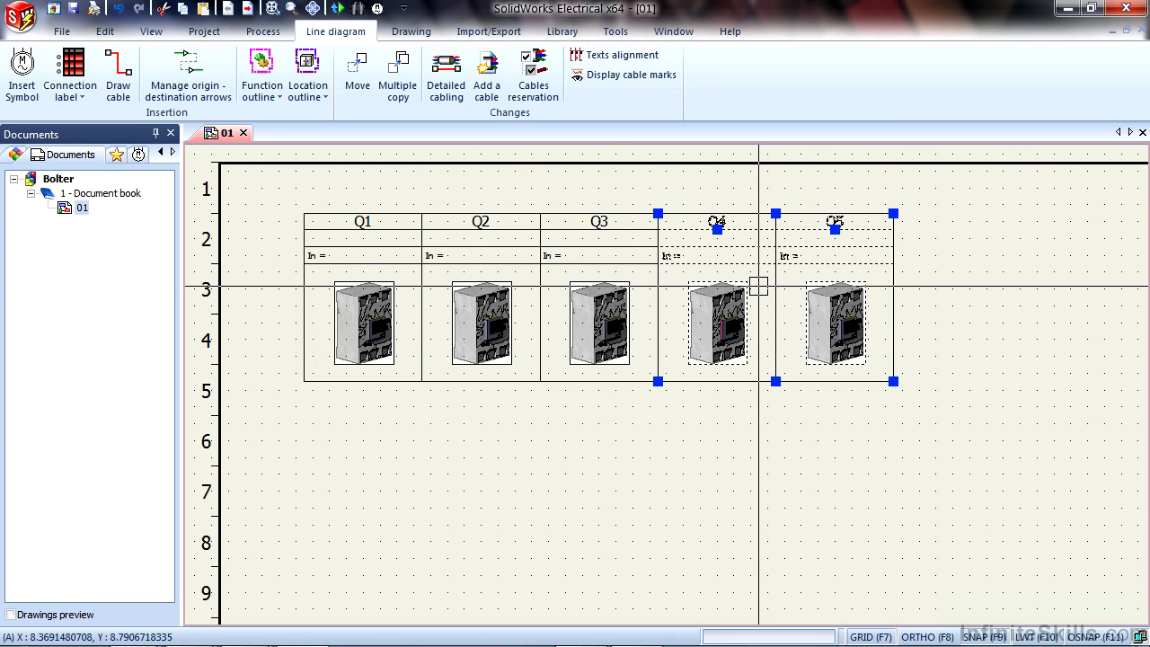
pyautogui.press('Escape')
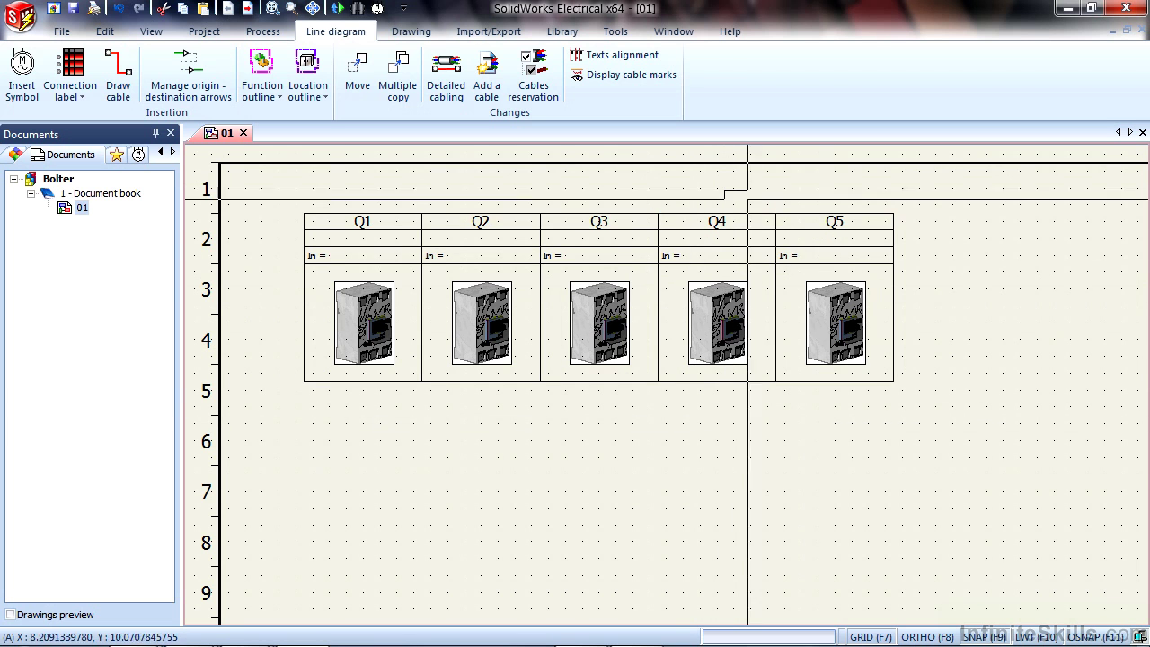